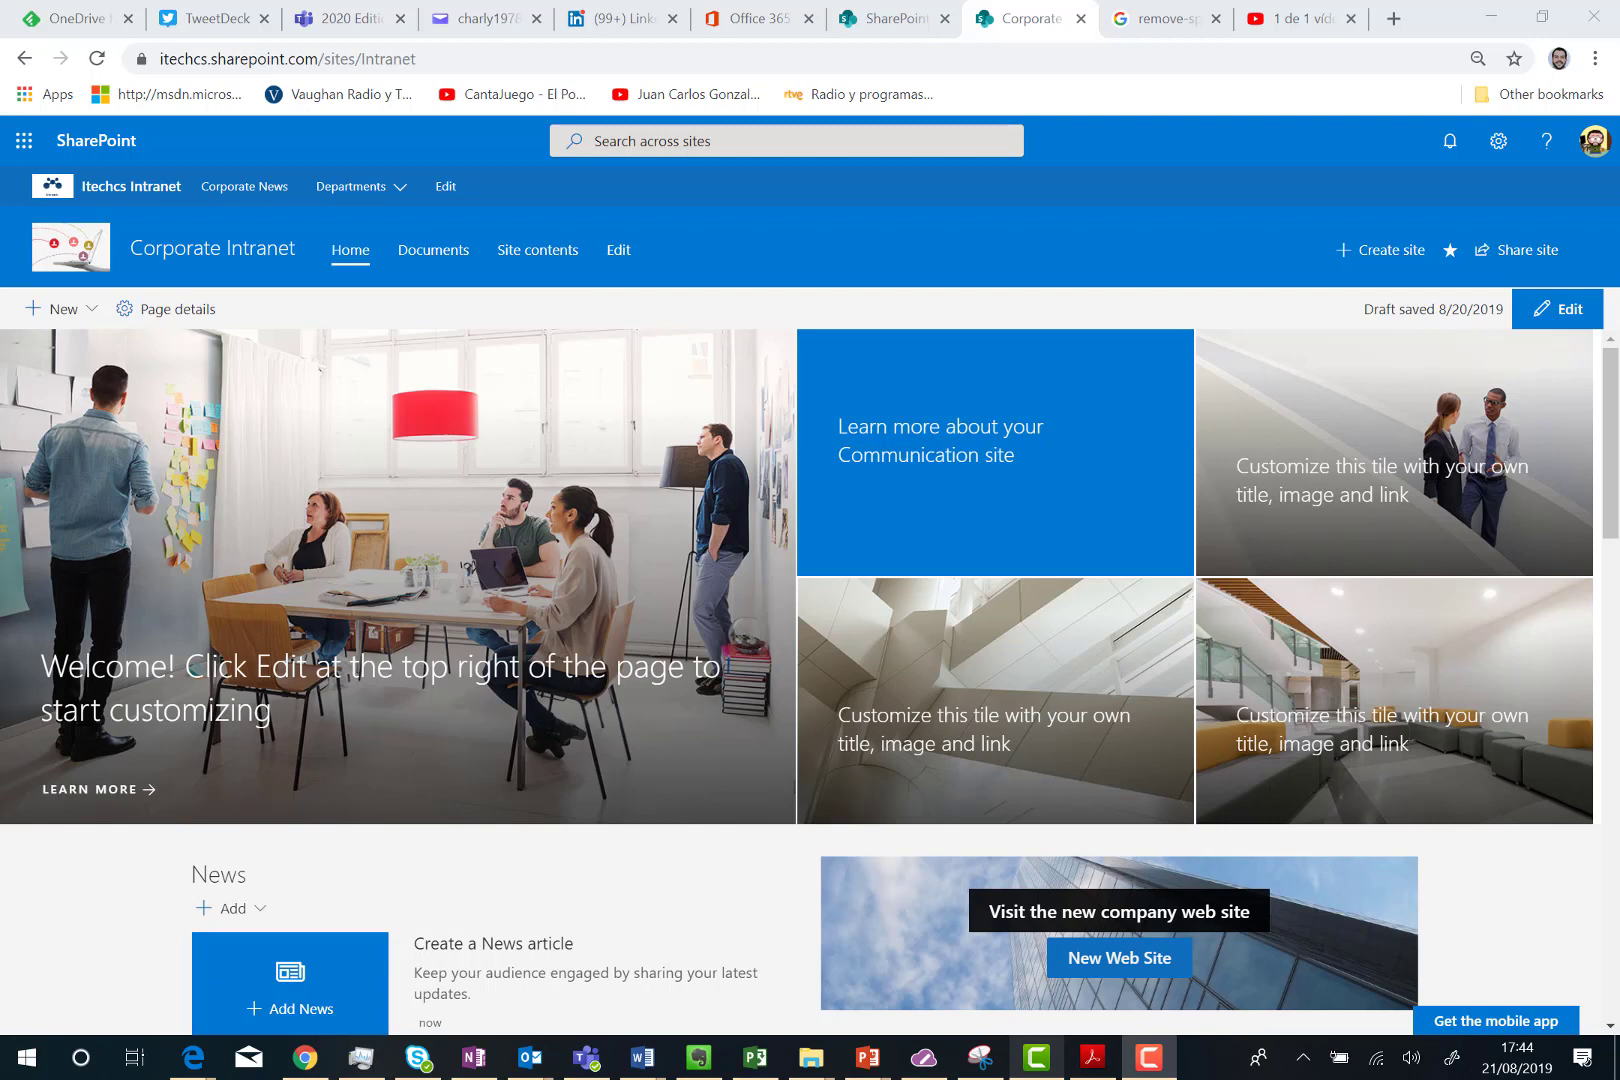
# Step: Put the home page into edit mode and add a vertical section down its right side
pyautogui.click(1557, 306)
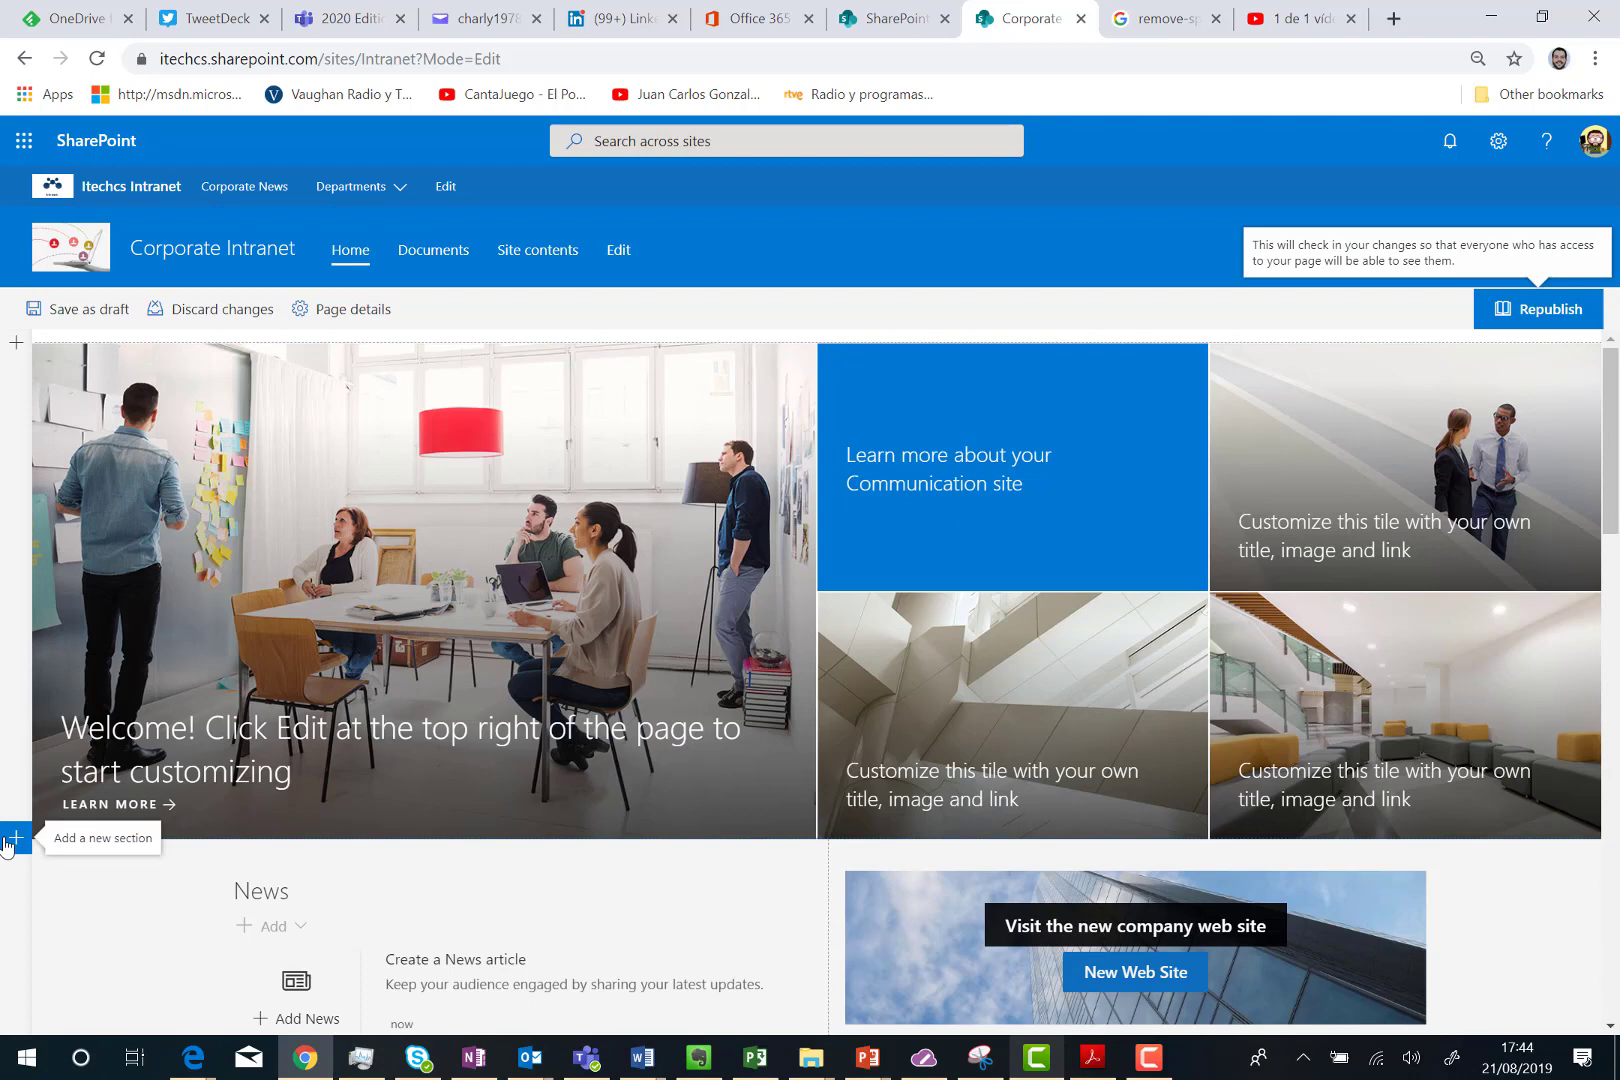
pyautogui.click(6, 843)
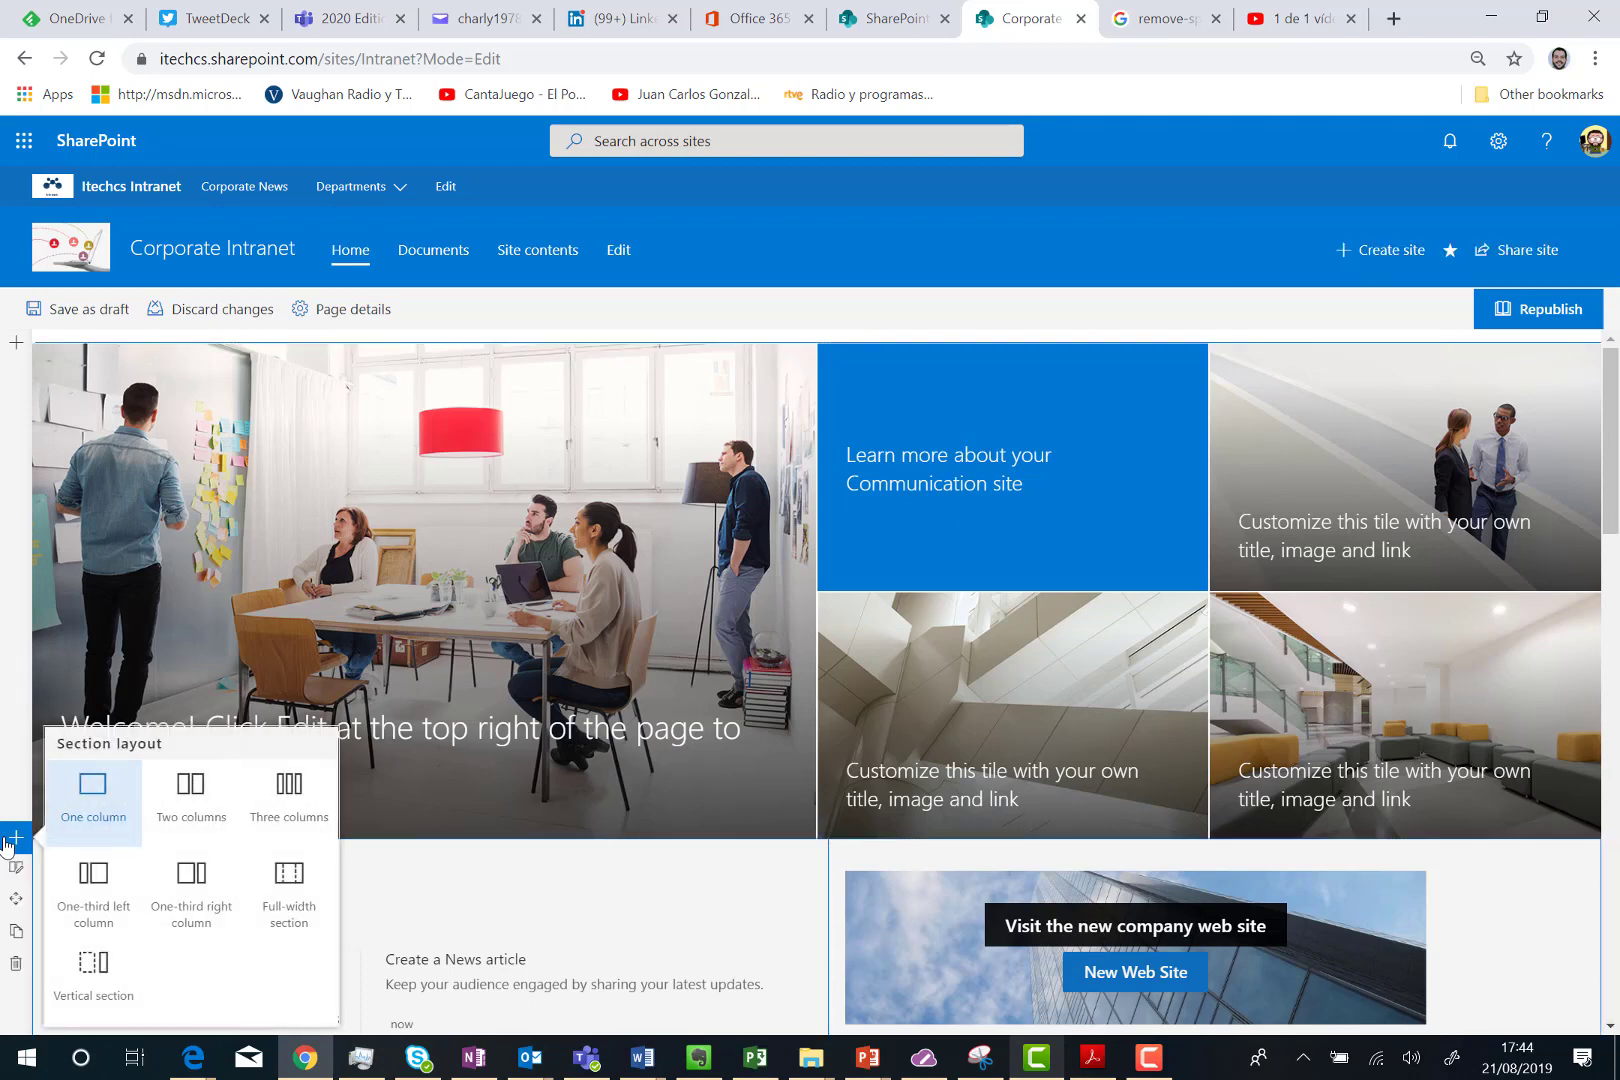
pyautogui.scroll(-1, 10, 830)
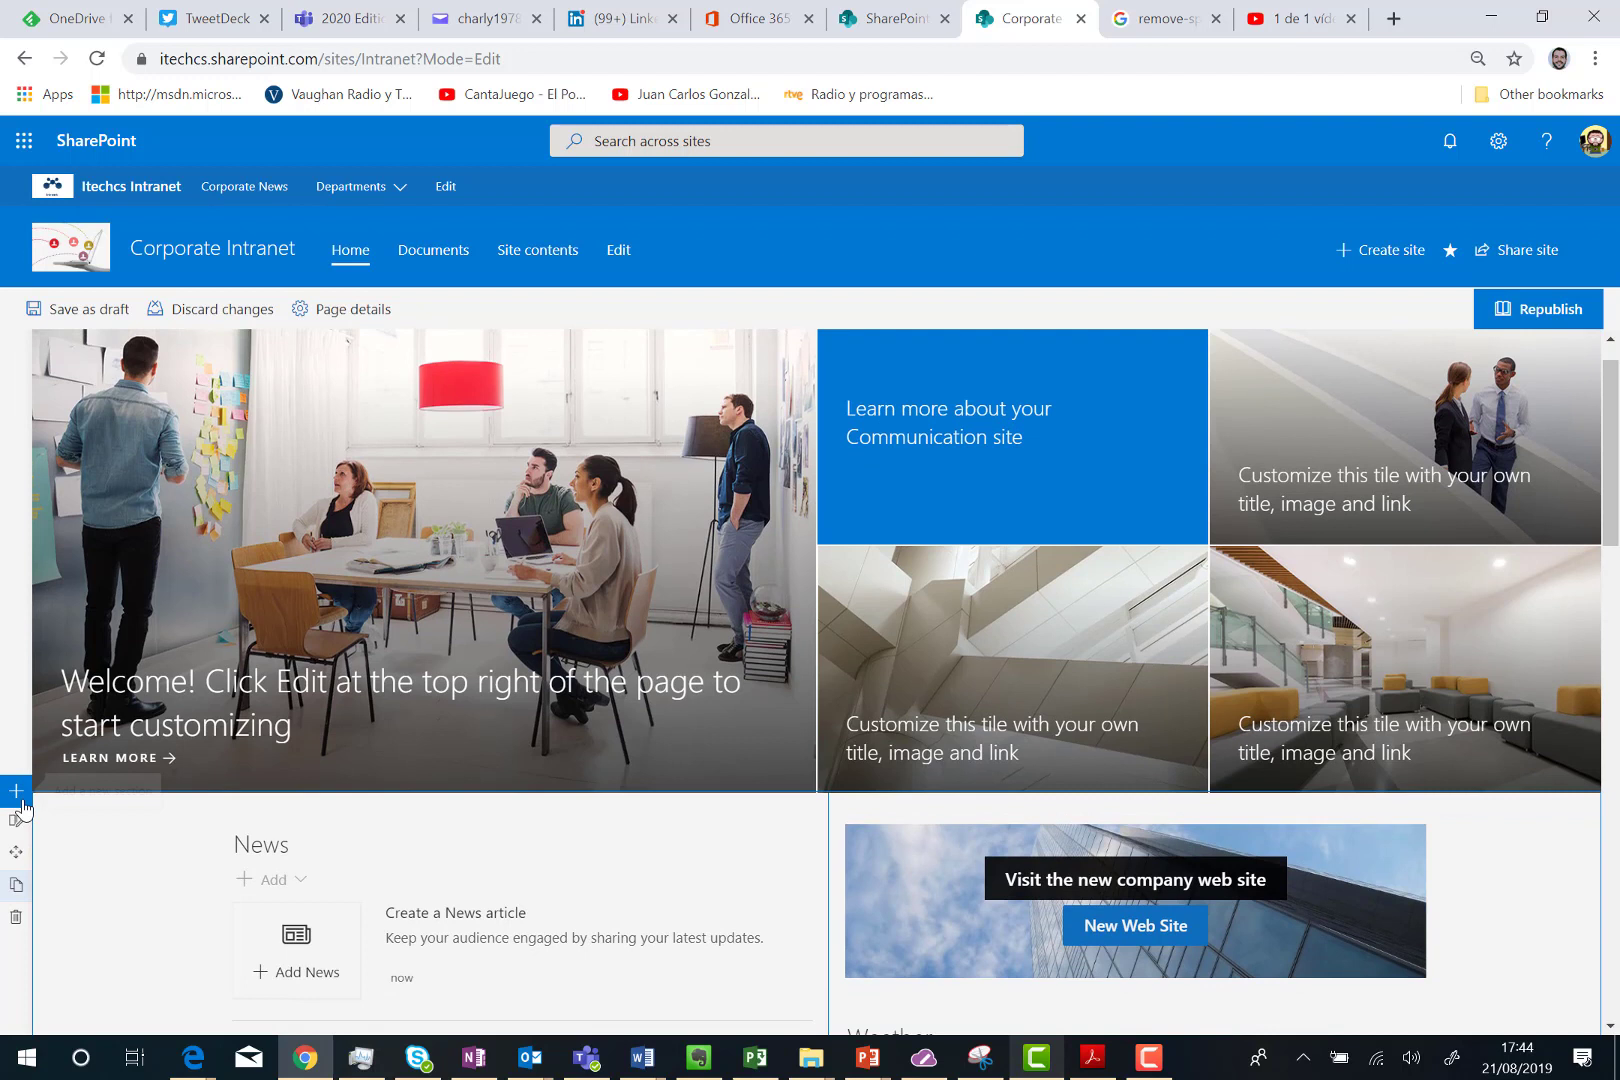
pyautogui.click(18, 795)
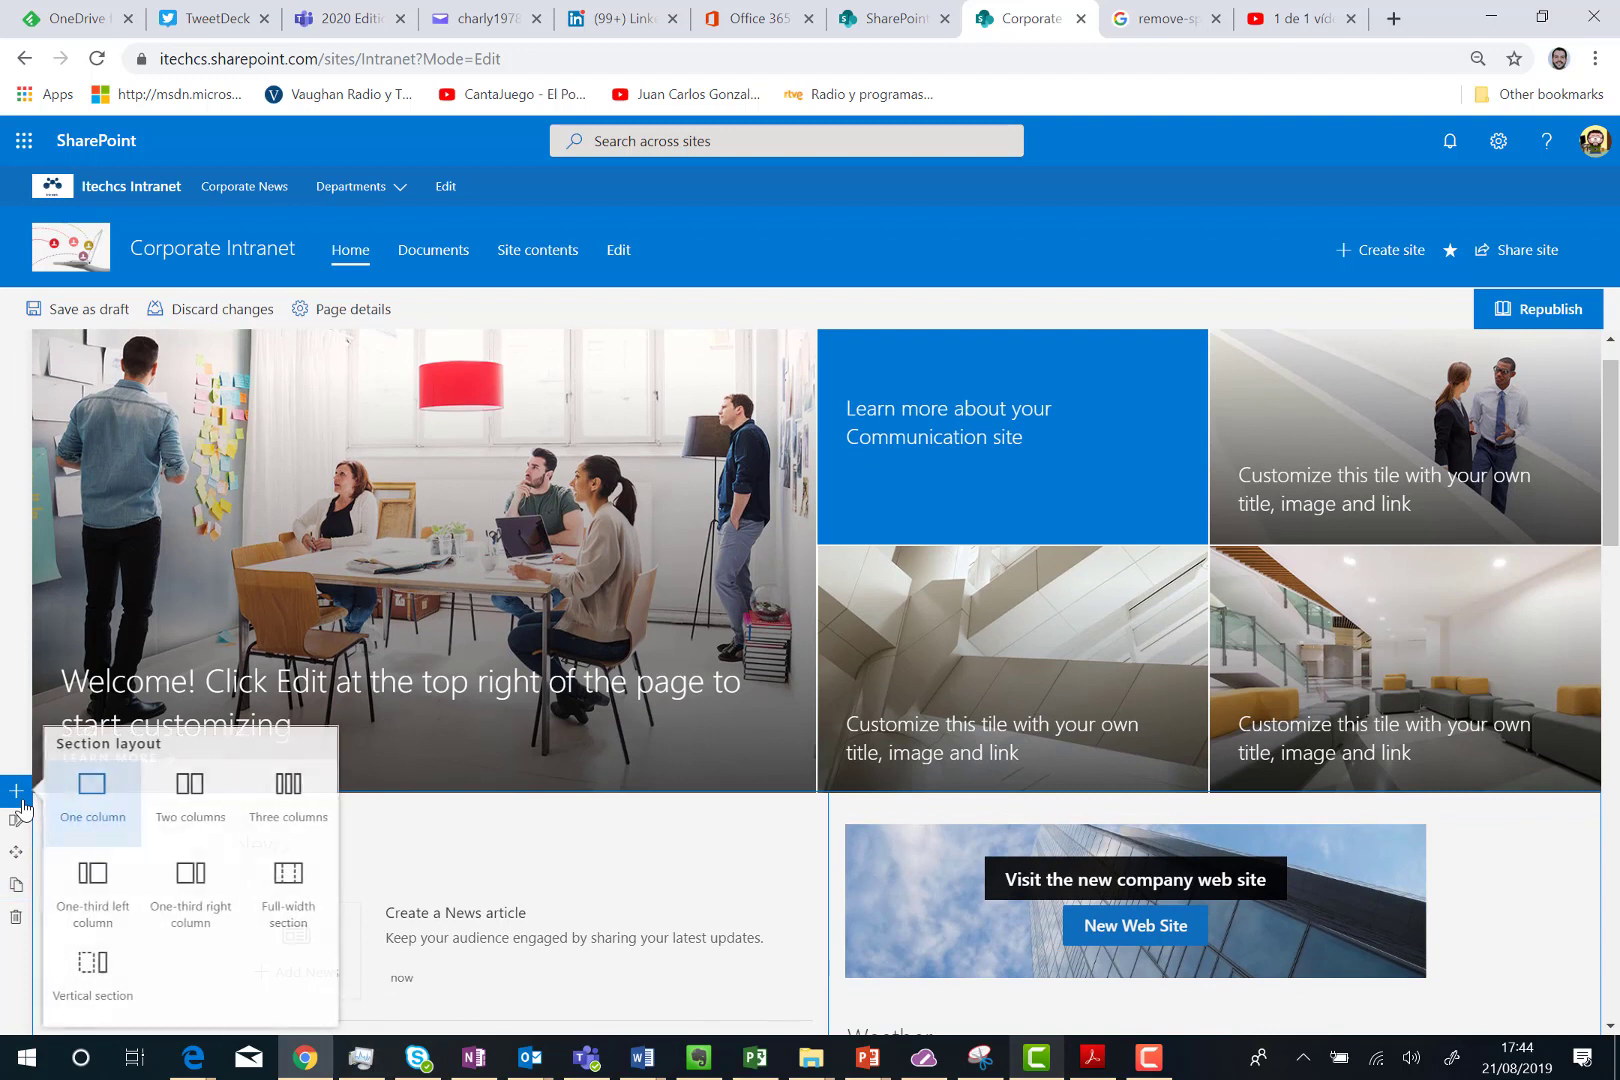
pyautogui.click(105, 978)
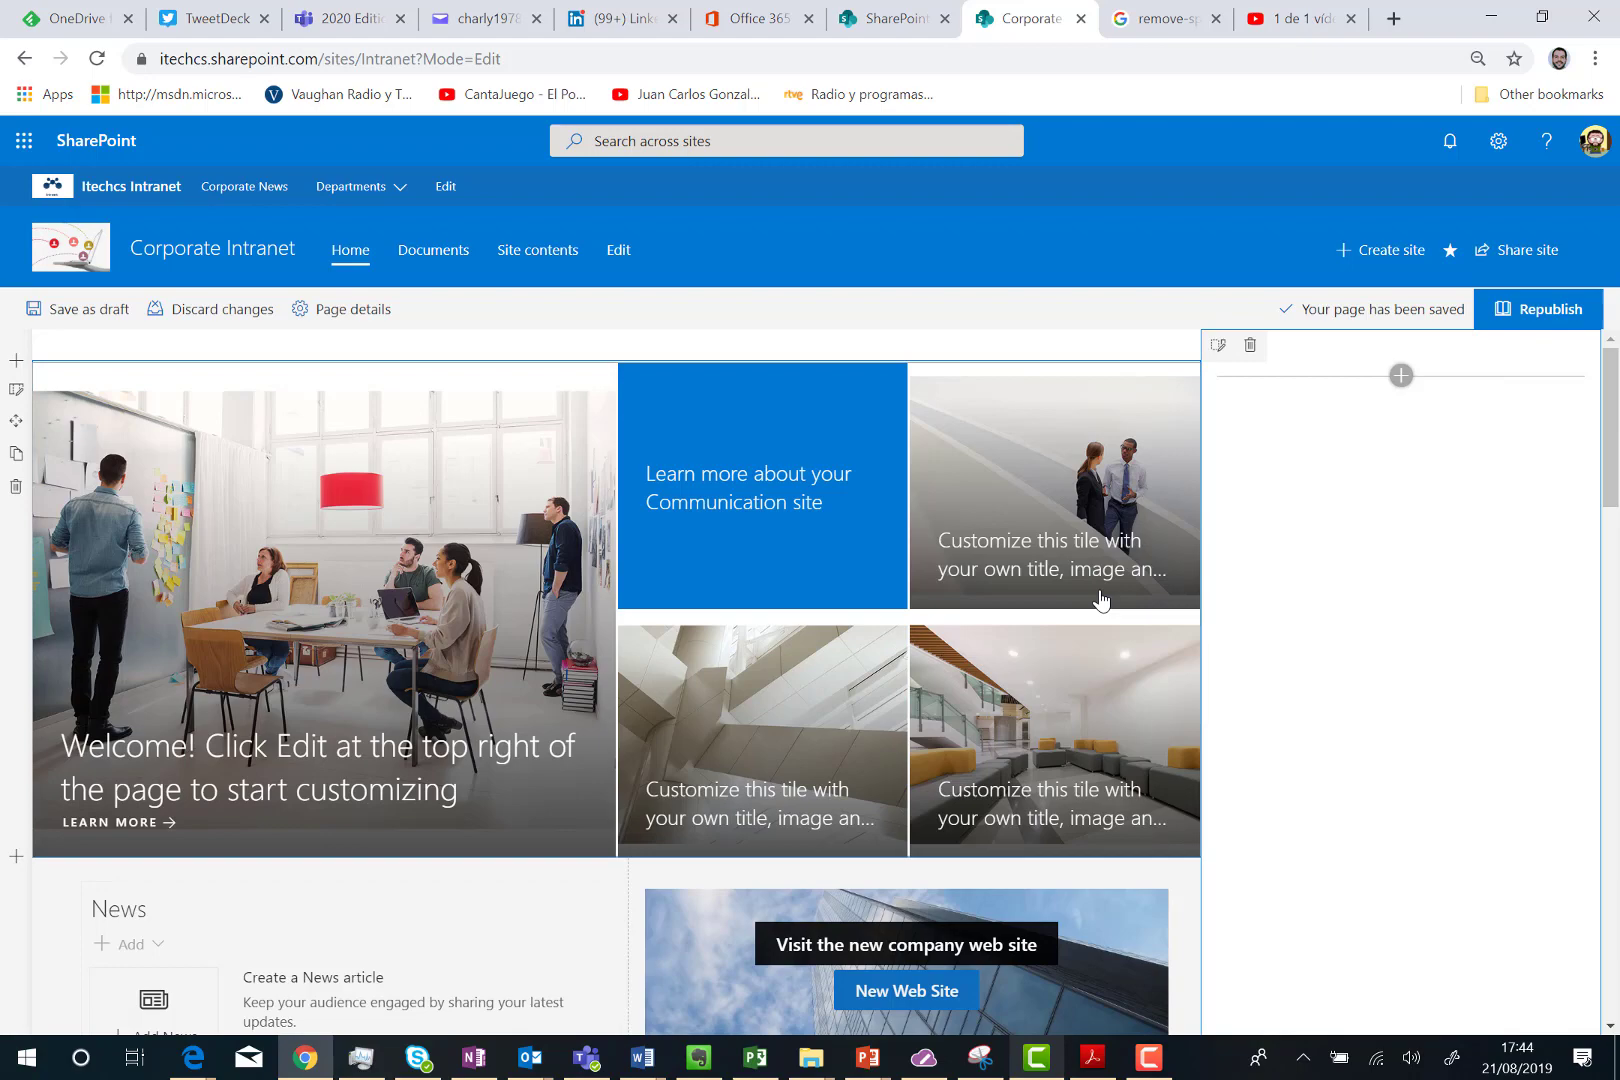
pyautogui.scroll(-3, 1401, 544)
pyautogui.scroll(-15, 1401, 544)
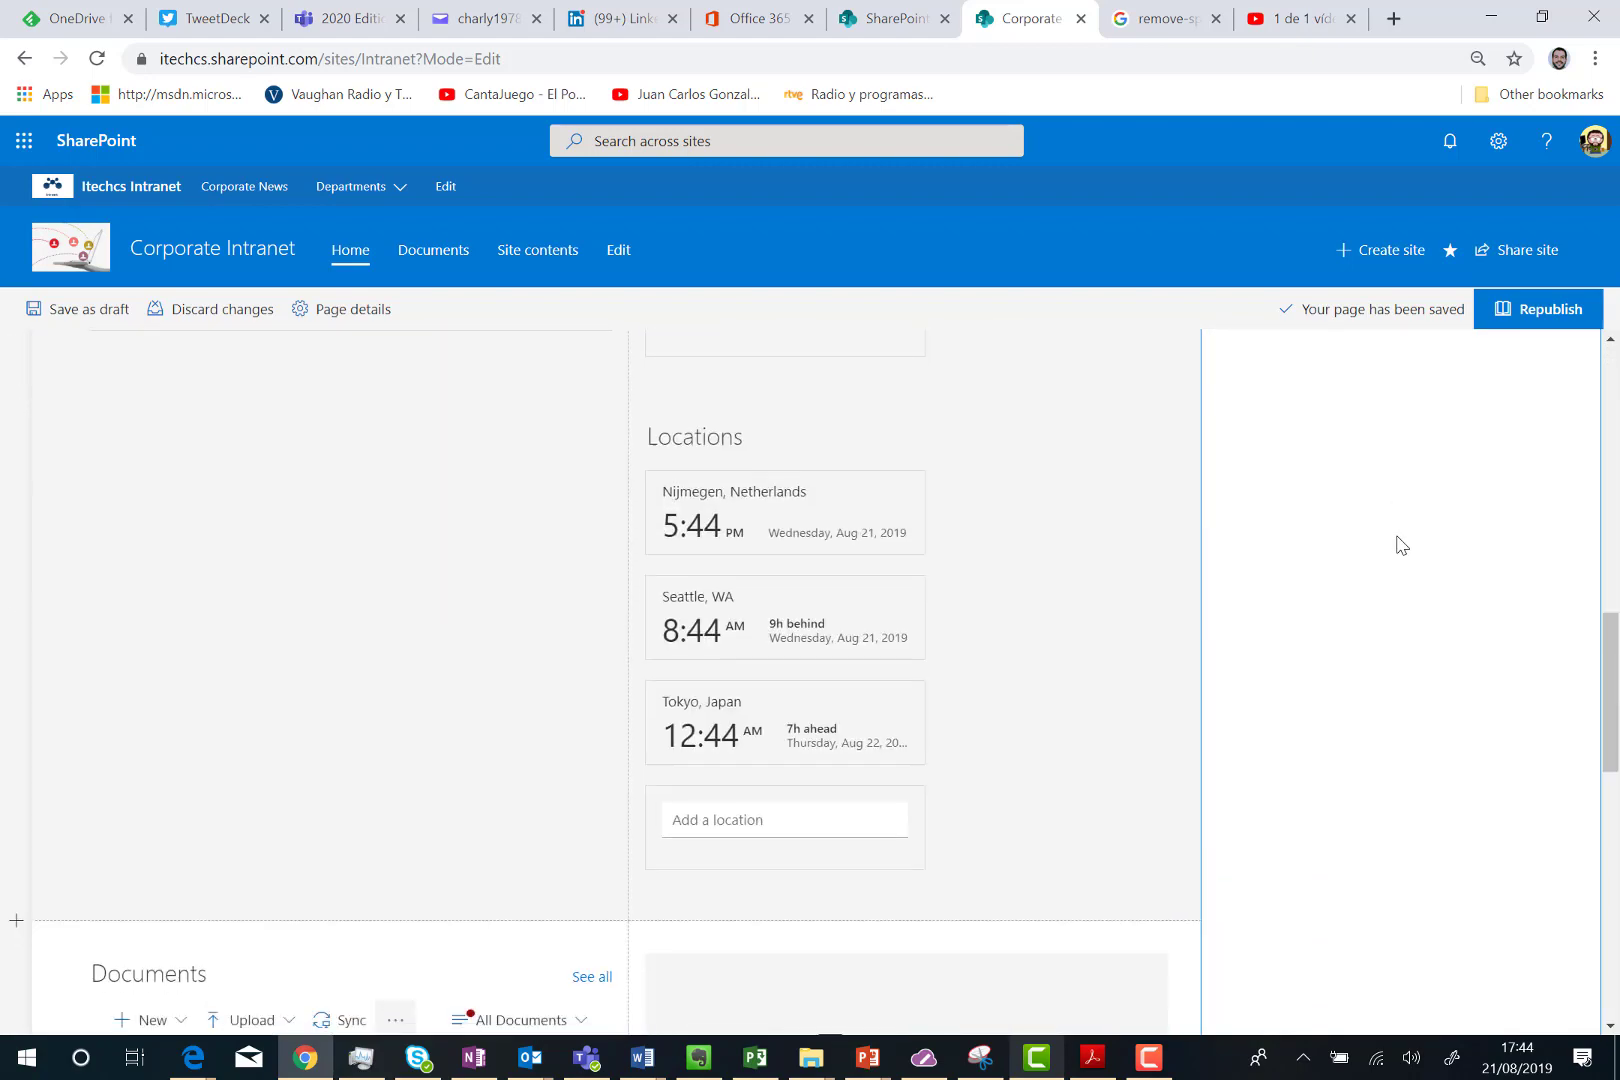
pyautogui.scroll(18, 1401, 547)
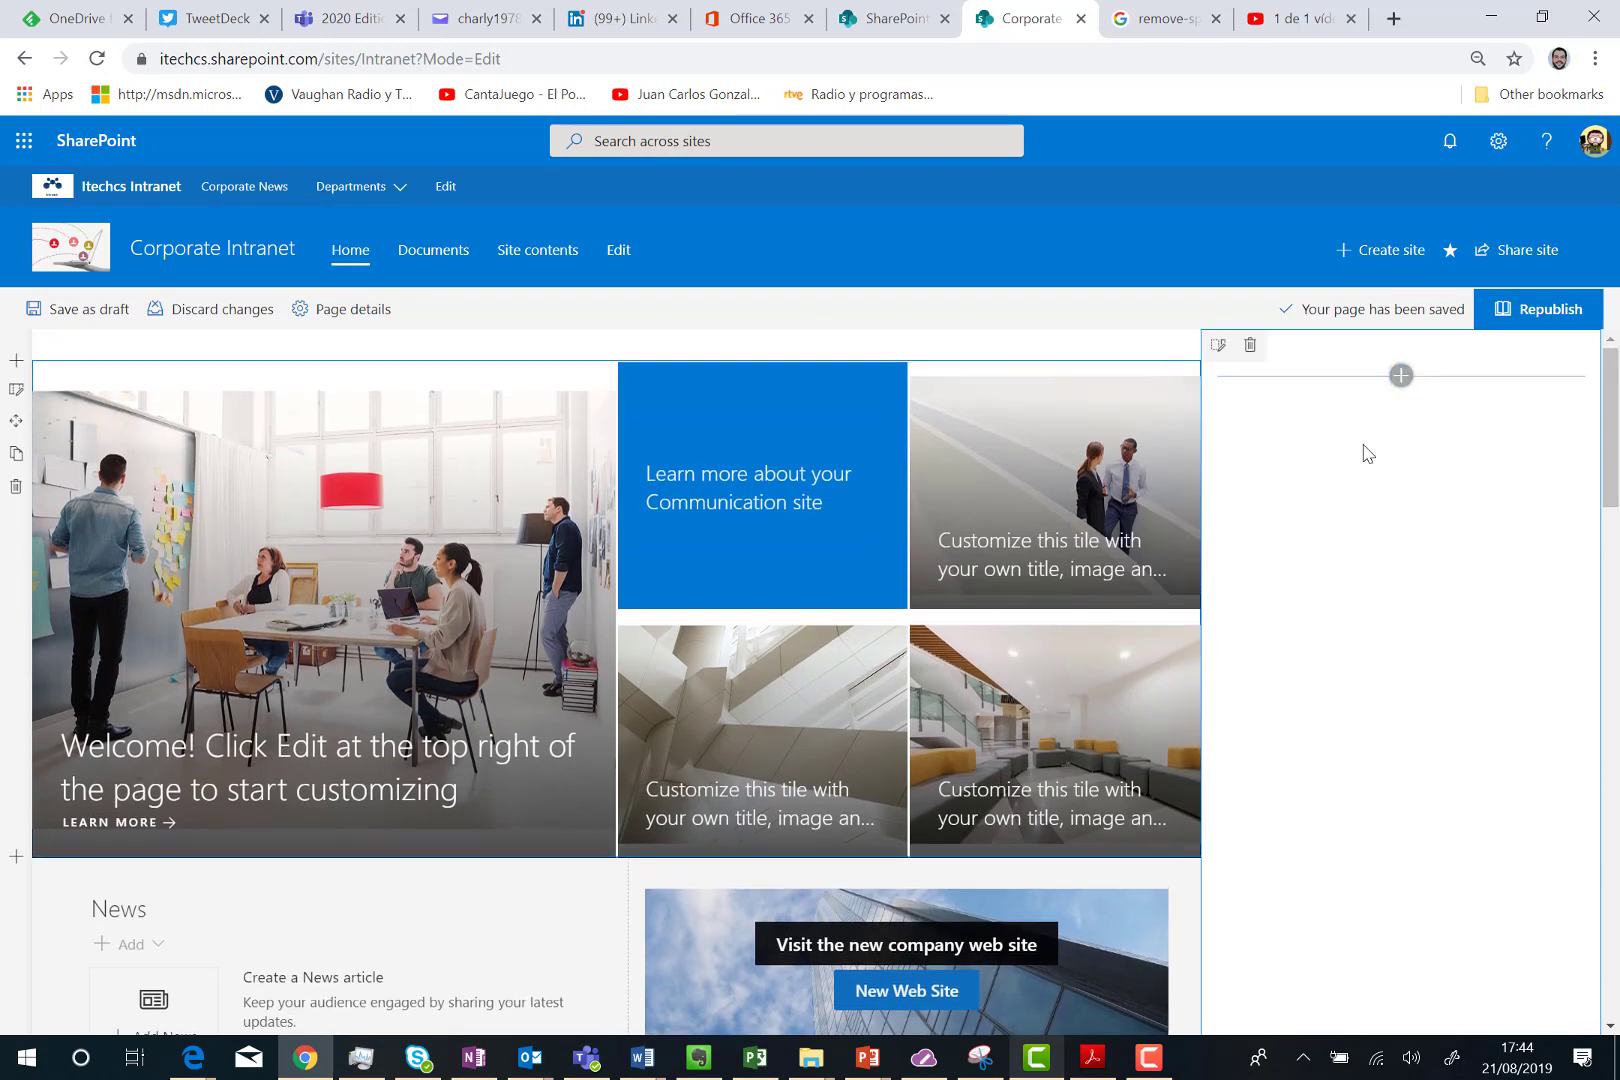
# Step: Add a Countdown Timer web part to the right-hand vertical column
pyautogui.click(1401, 378)
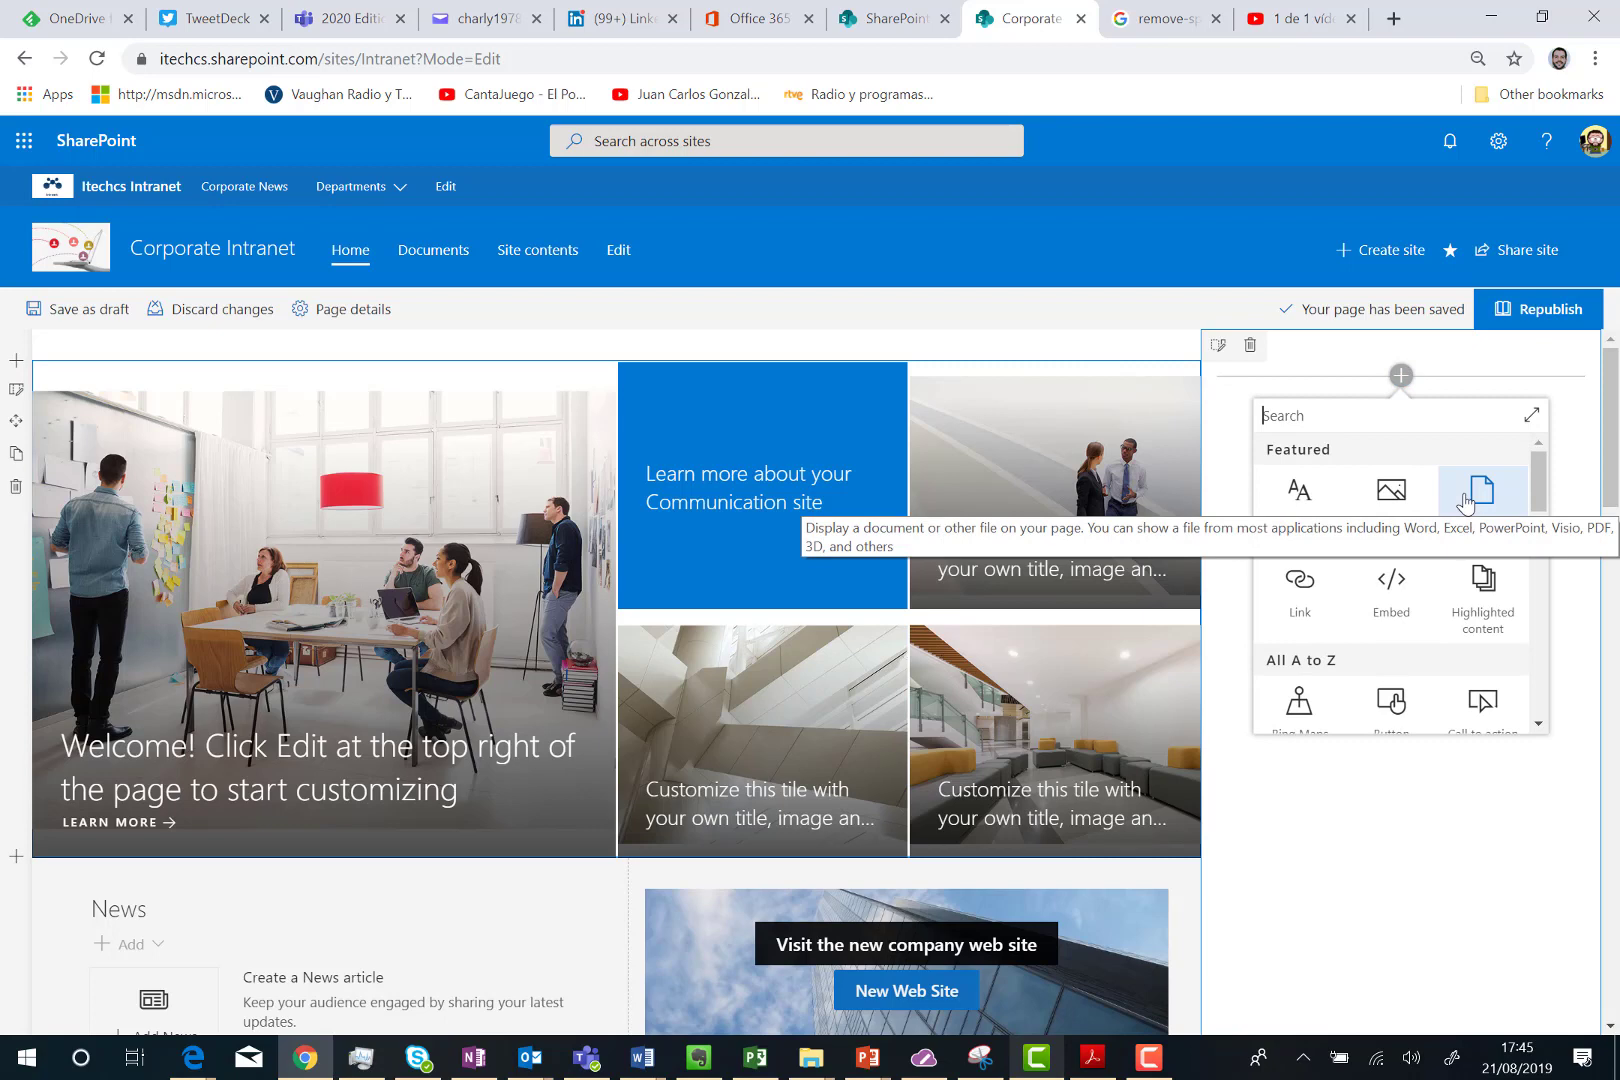
pyautogui.scroll(-2, 1465, 548)
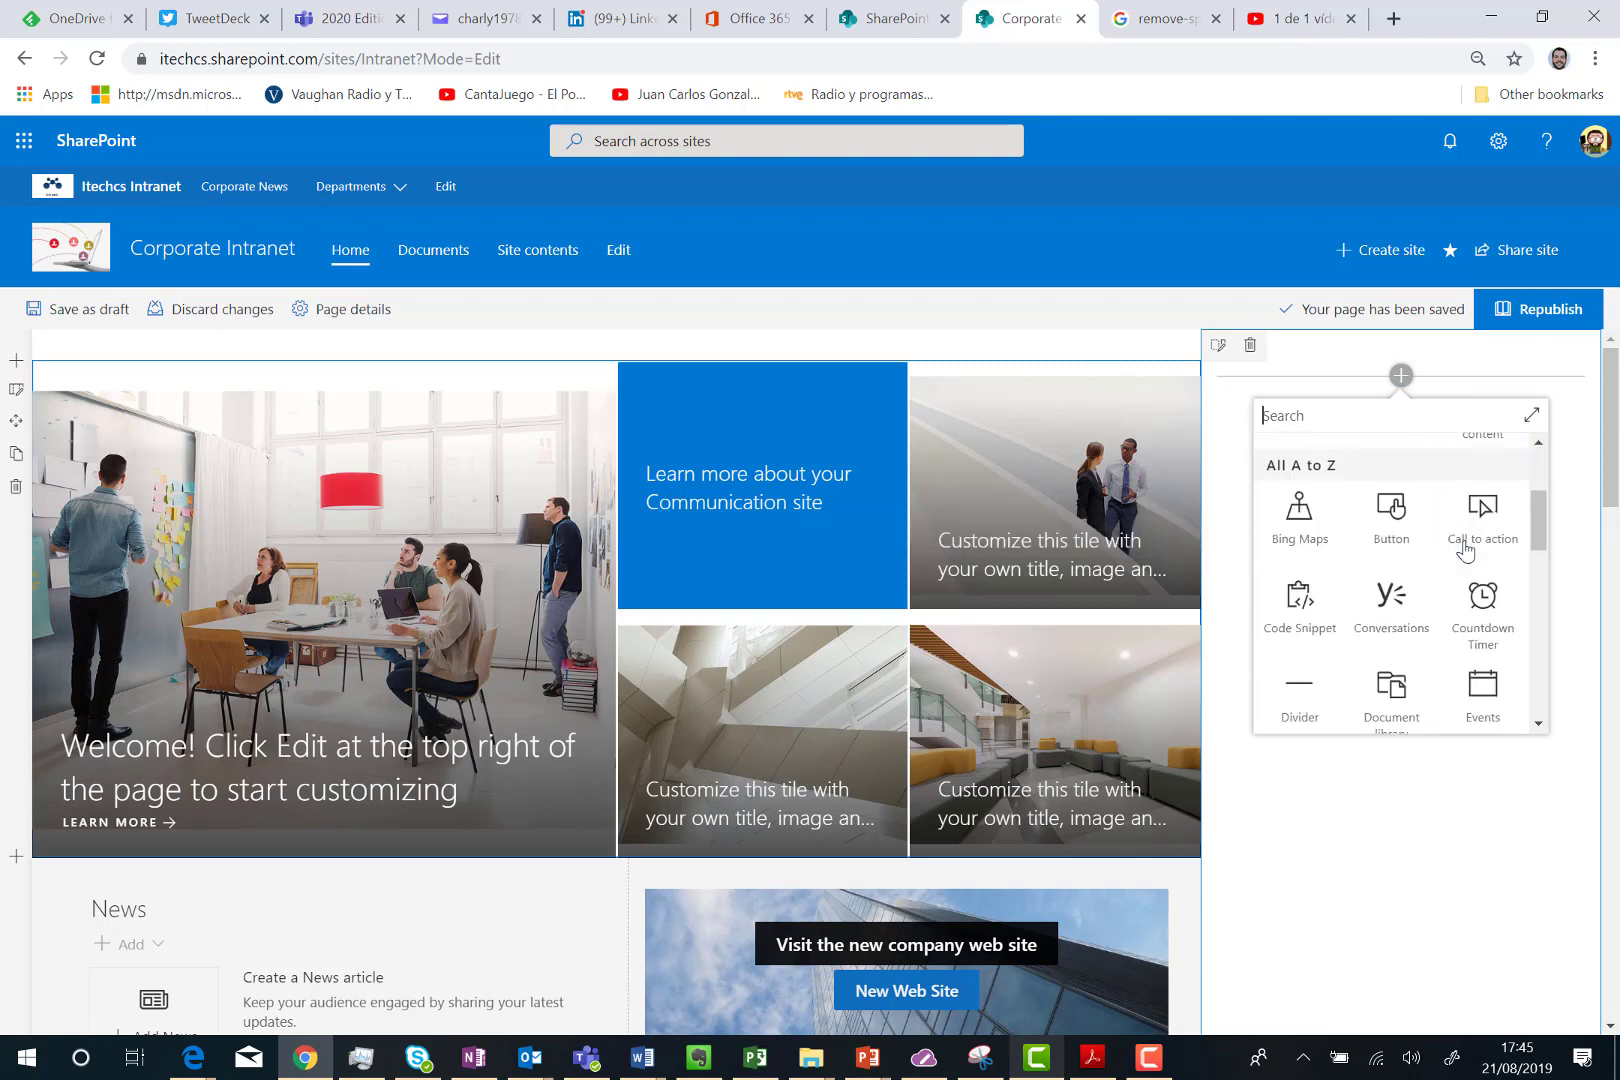
pyautogui.click(1483, 605)
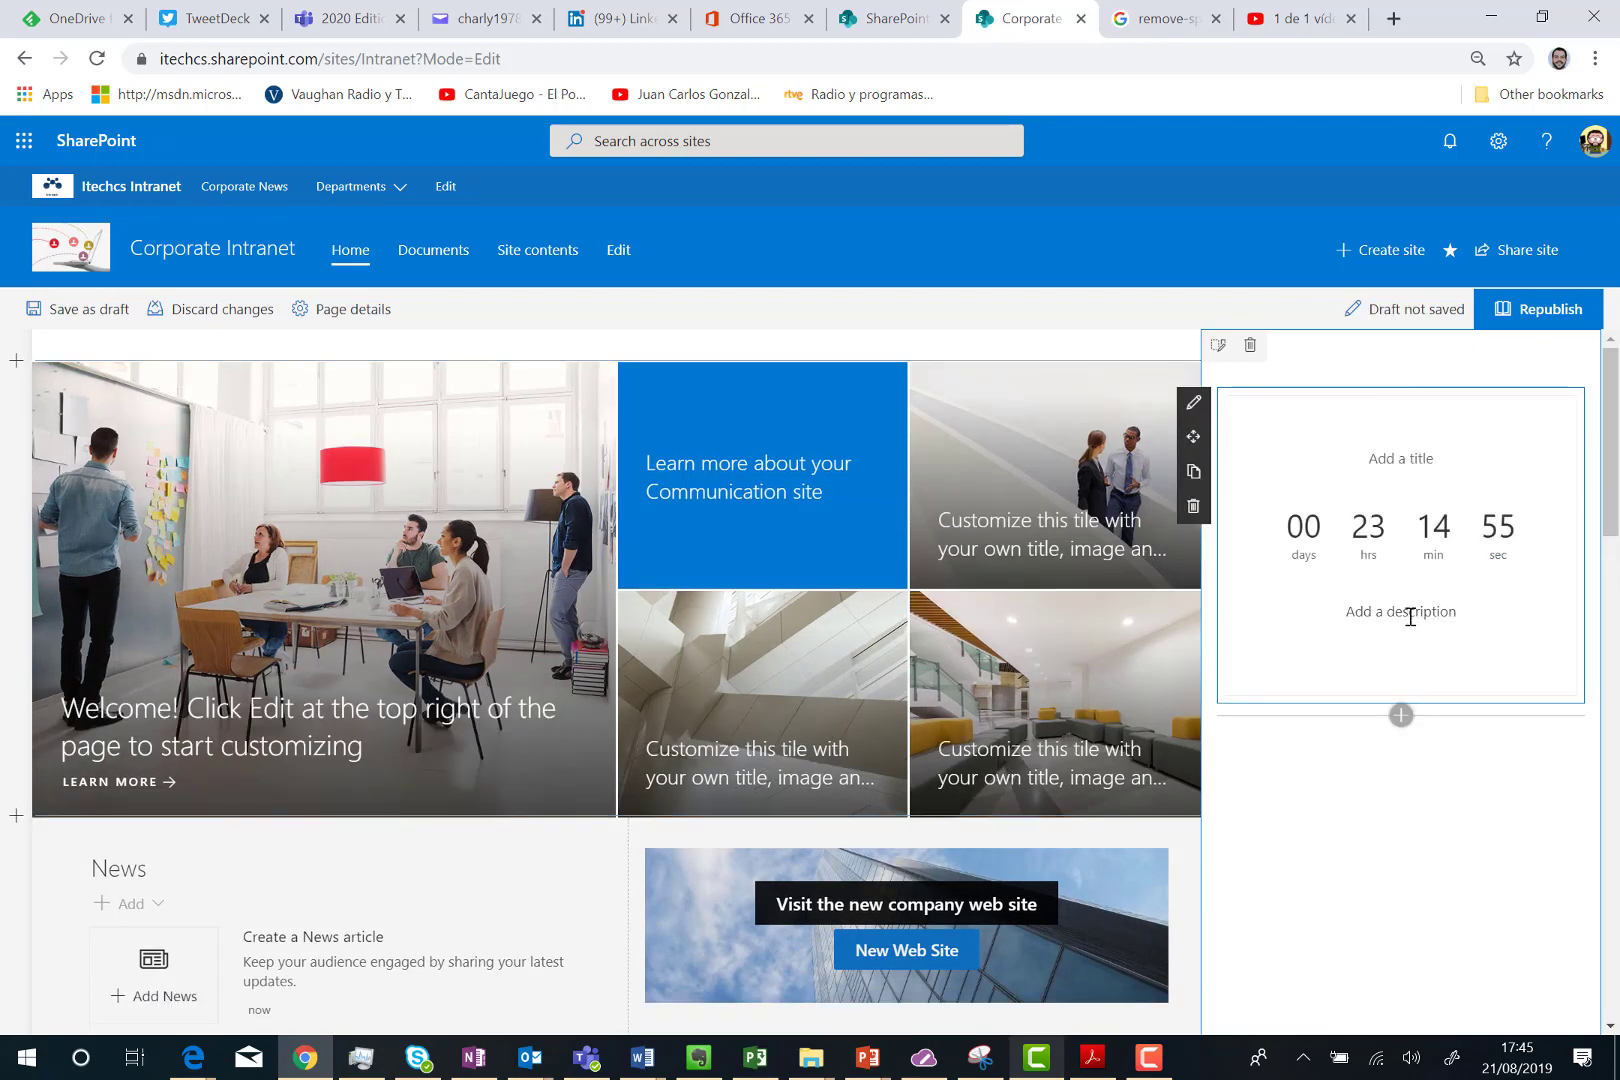
# Step: Turn on the timer's call-to-action button with the text 'New Company WebSite is coming'
pyautogui.click(1193, 405)
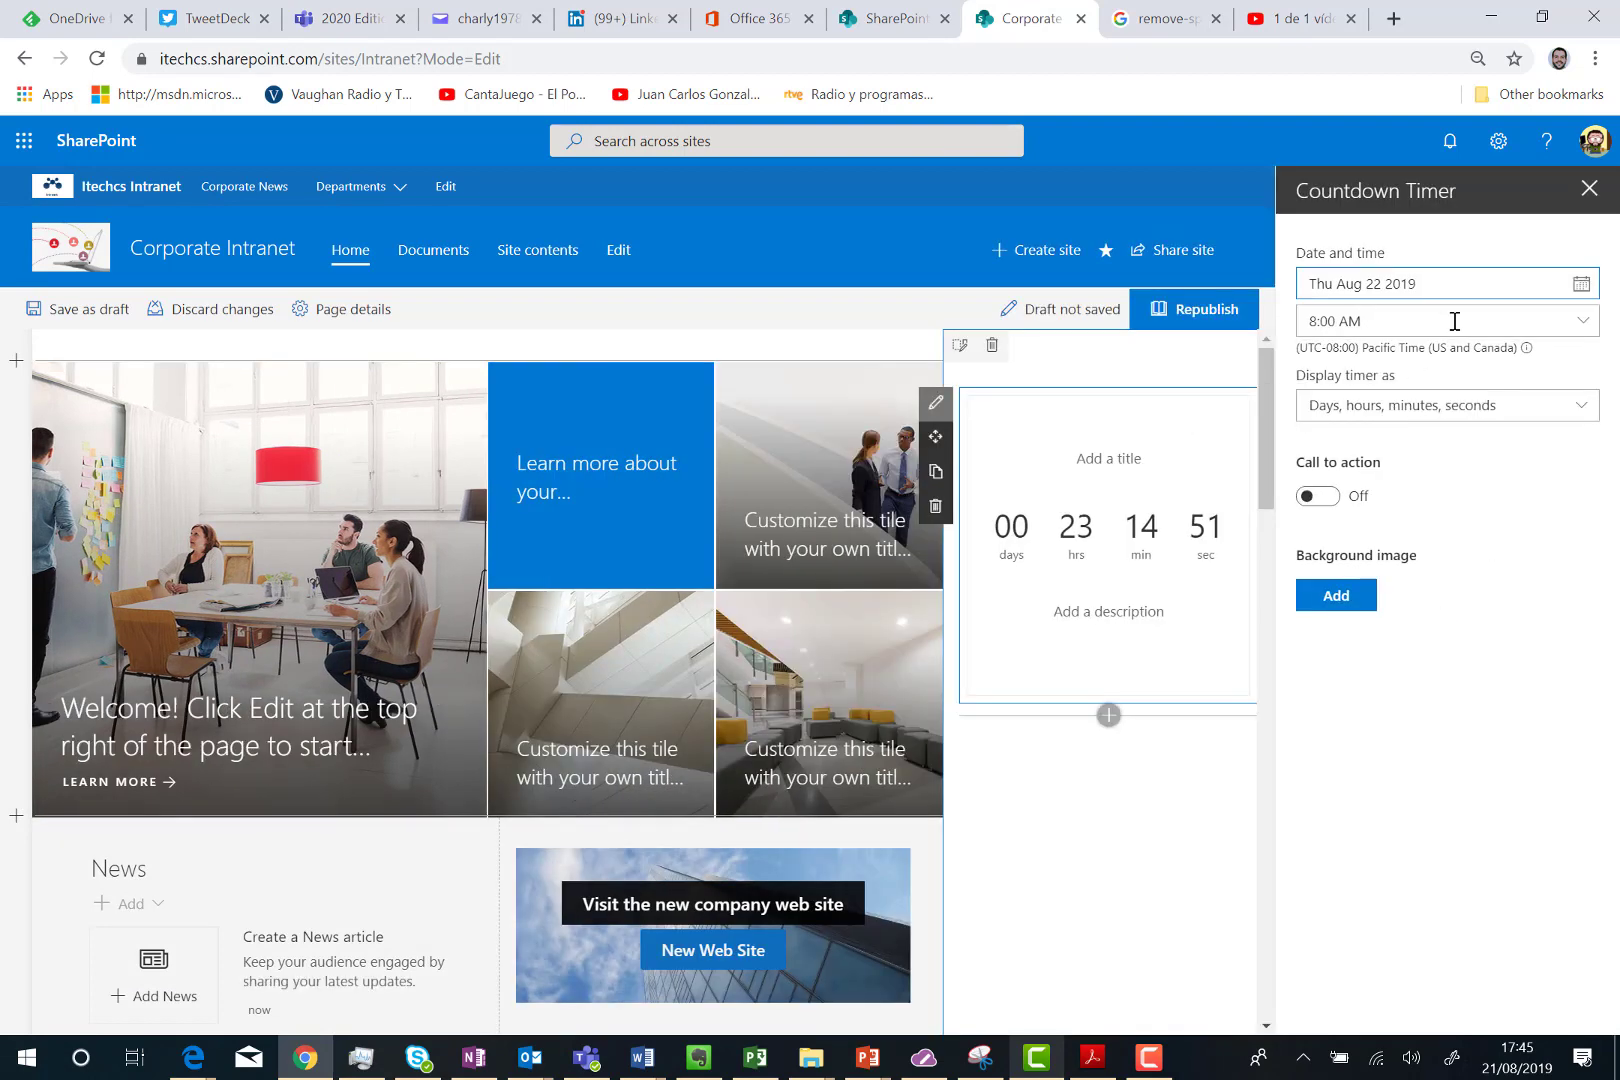
pyautogui.click(1321, 499)
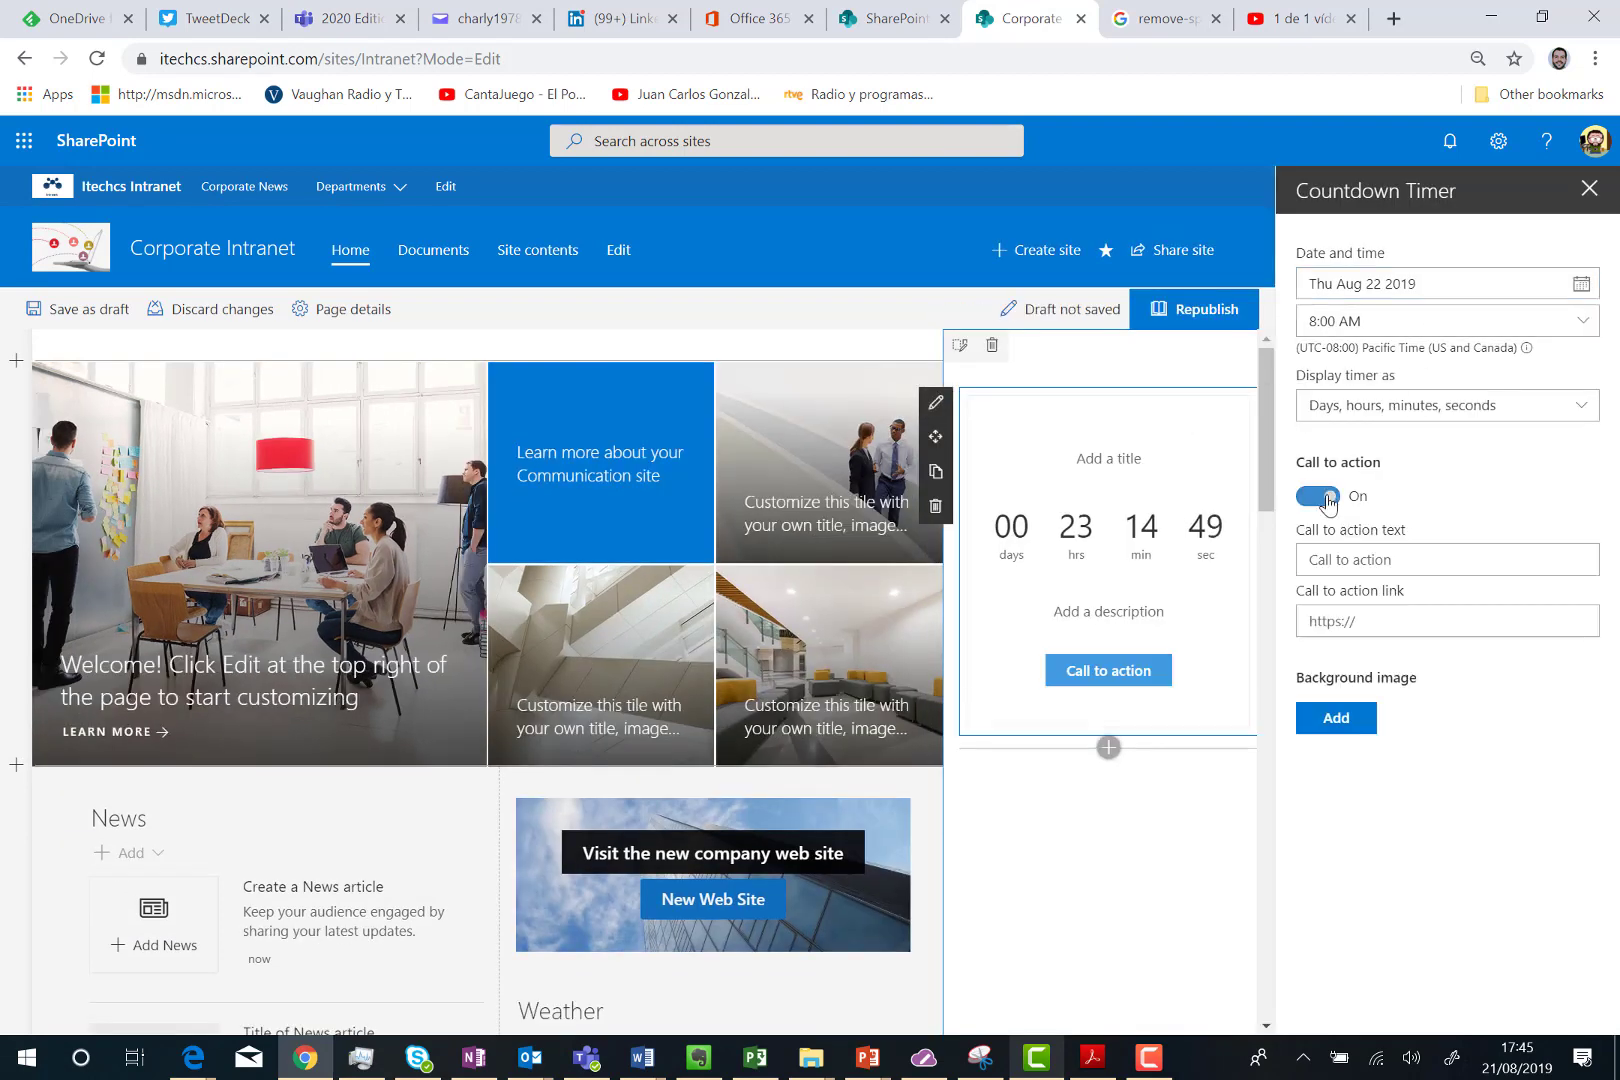
pyautogui.click(1372, 559)
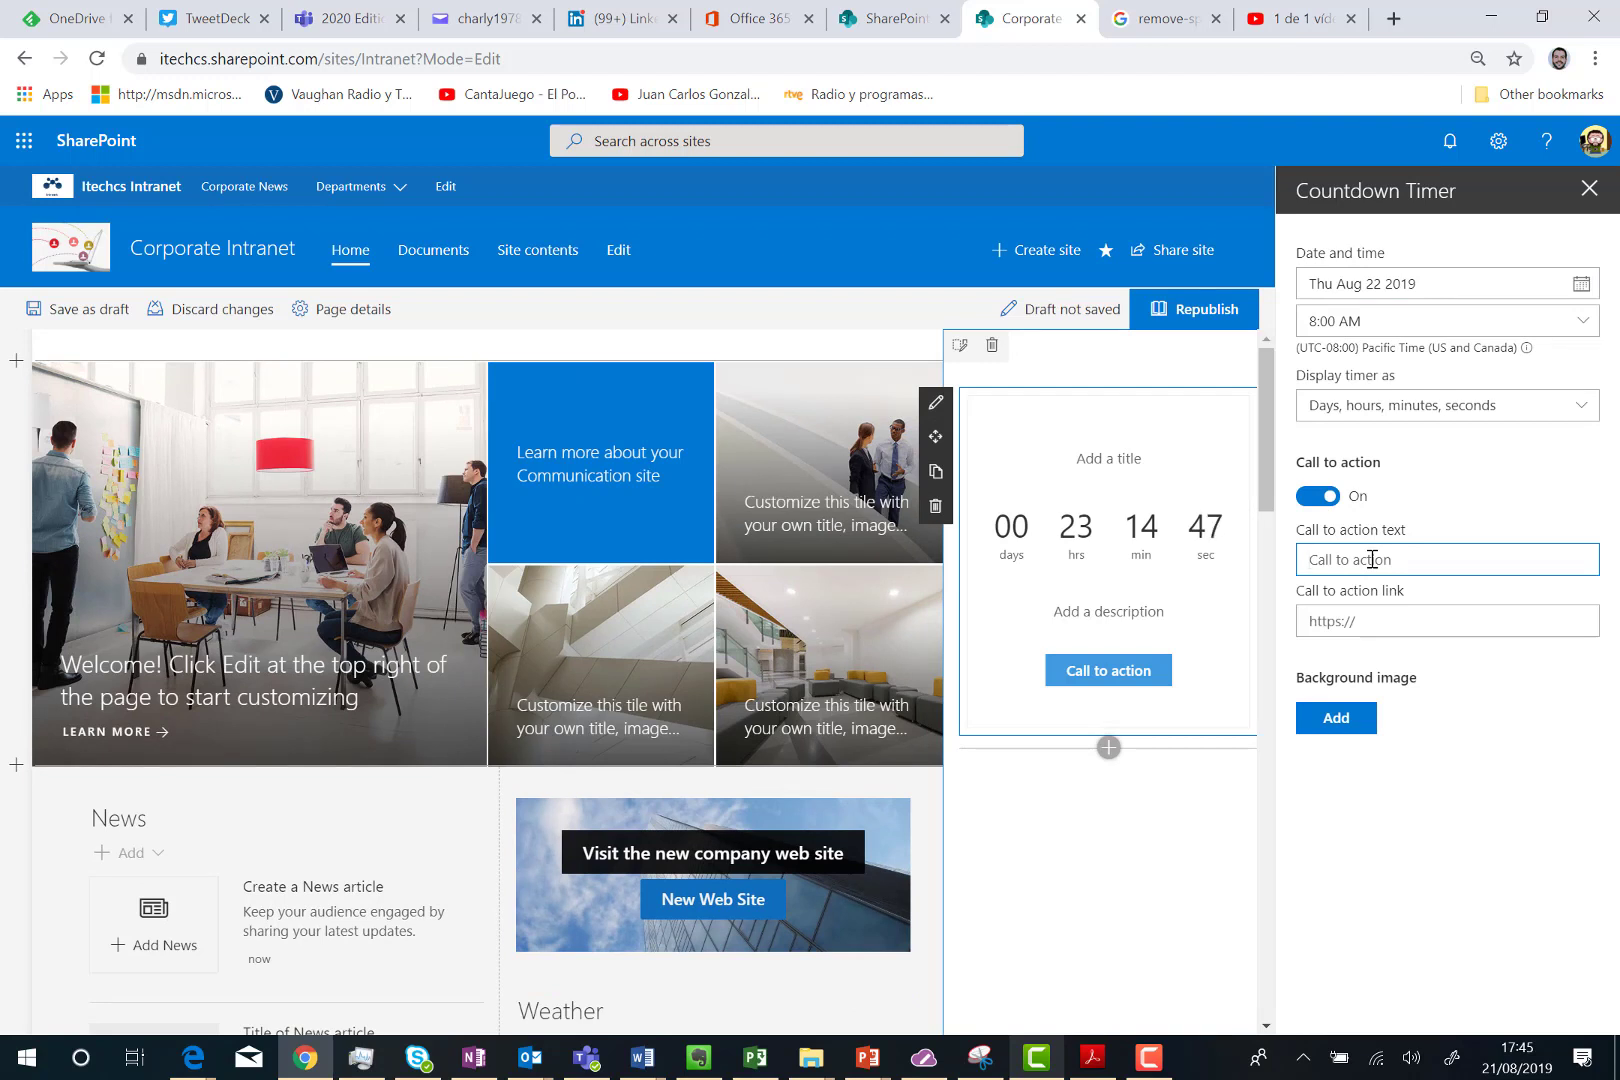
pyautogui.write('New Co')
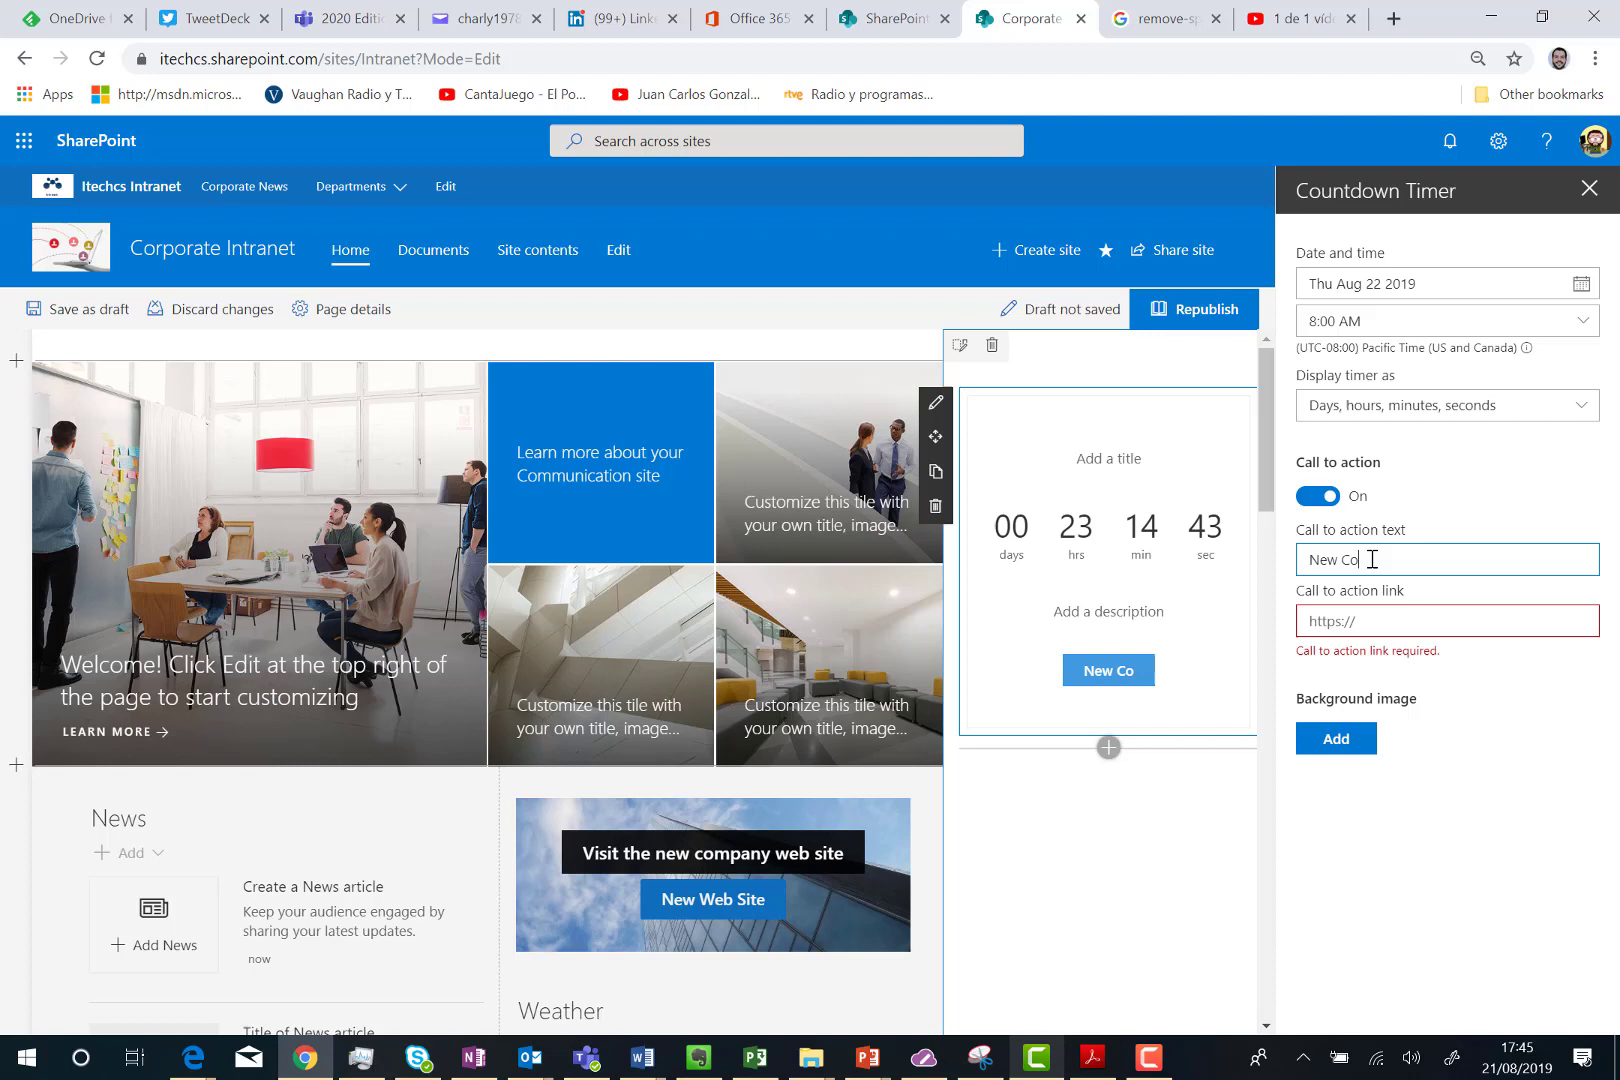
pyautogui.write('mpany WebSi')
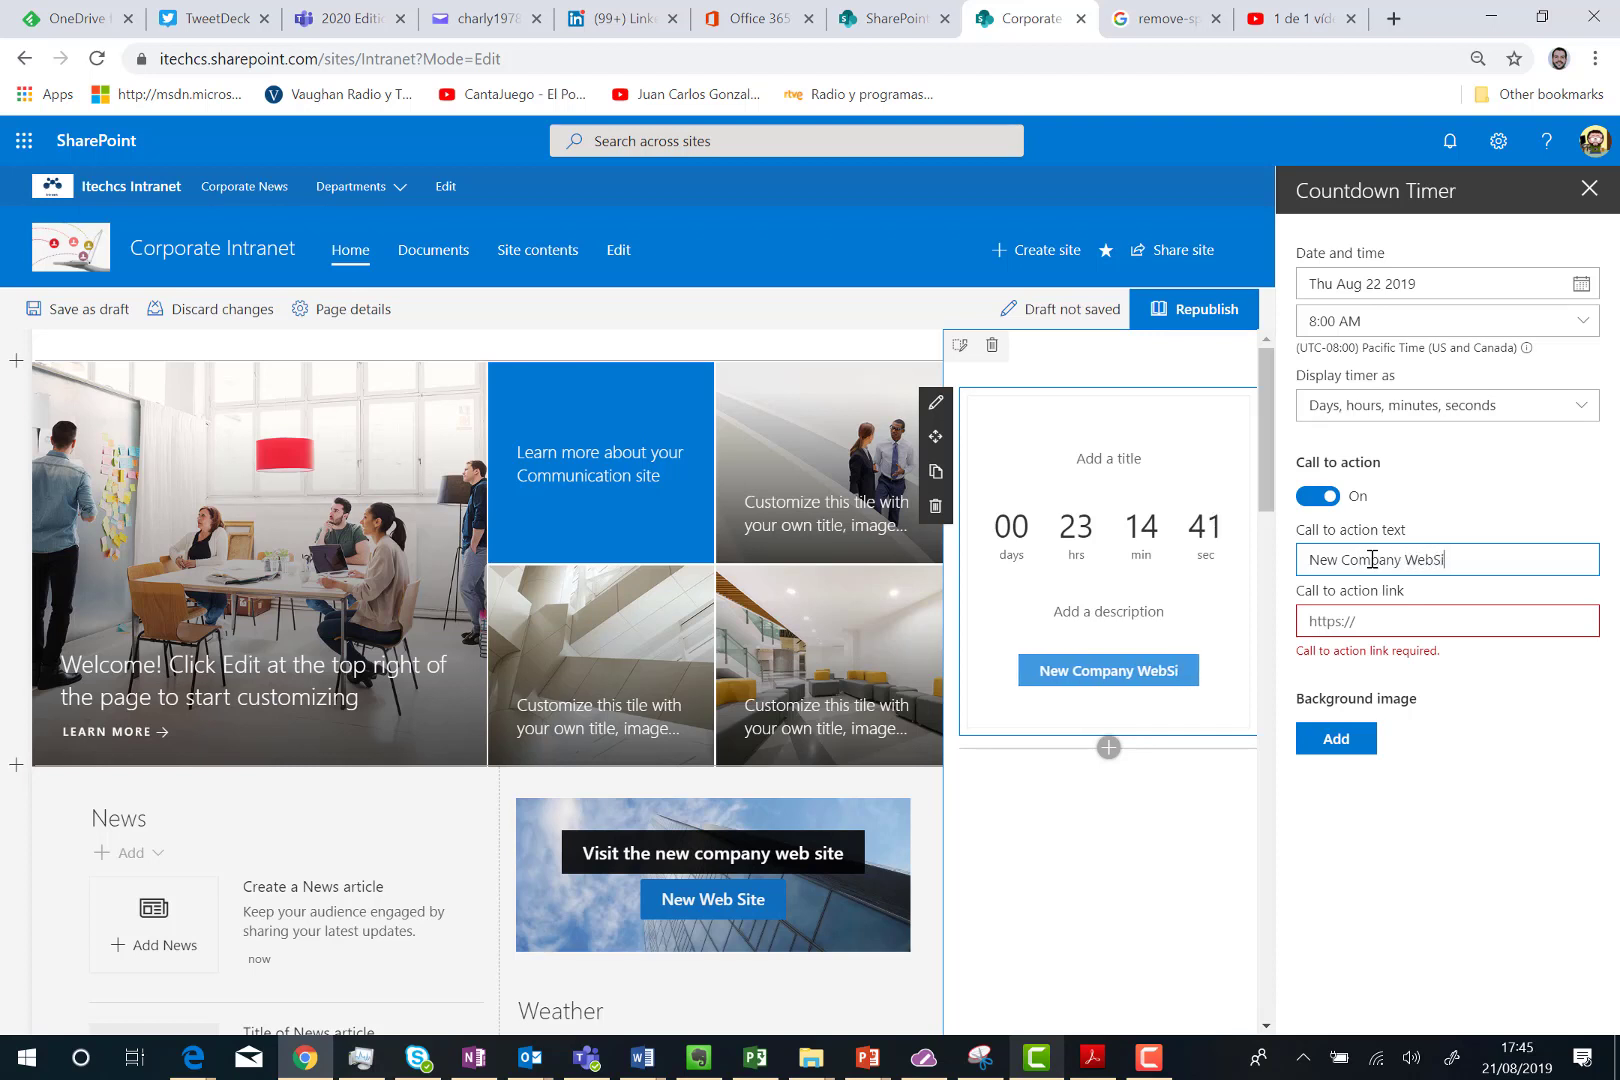
pyautogui.write('te is coming')
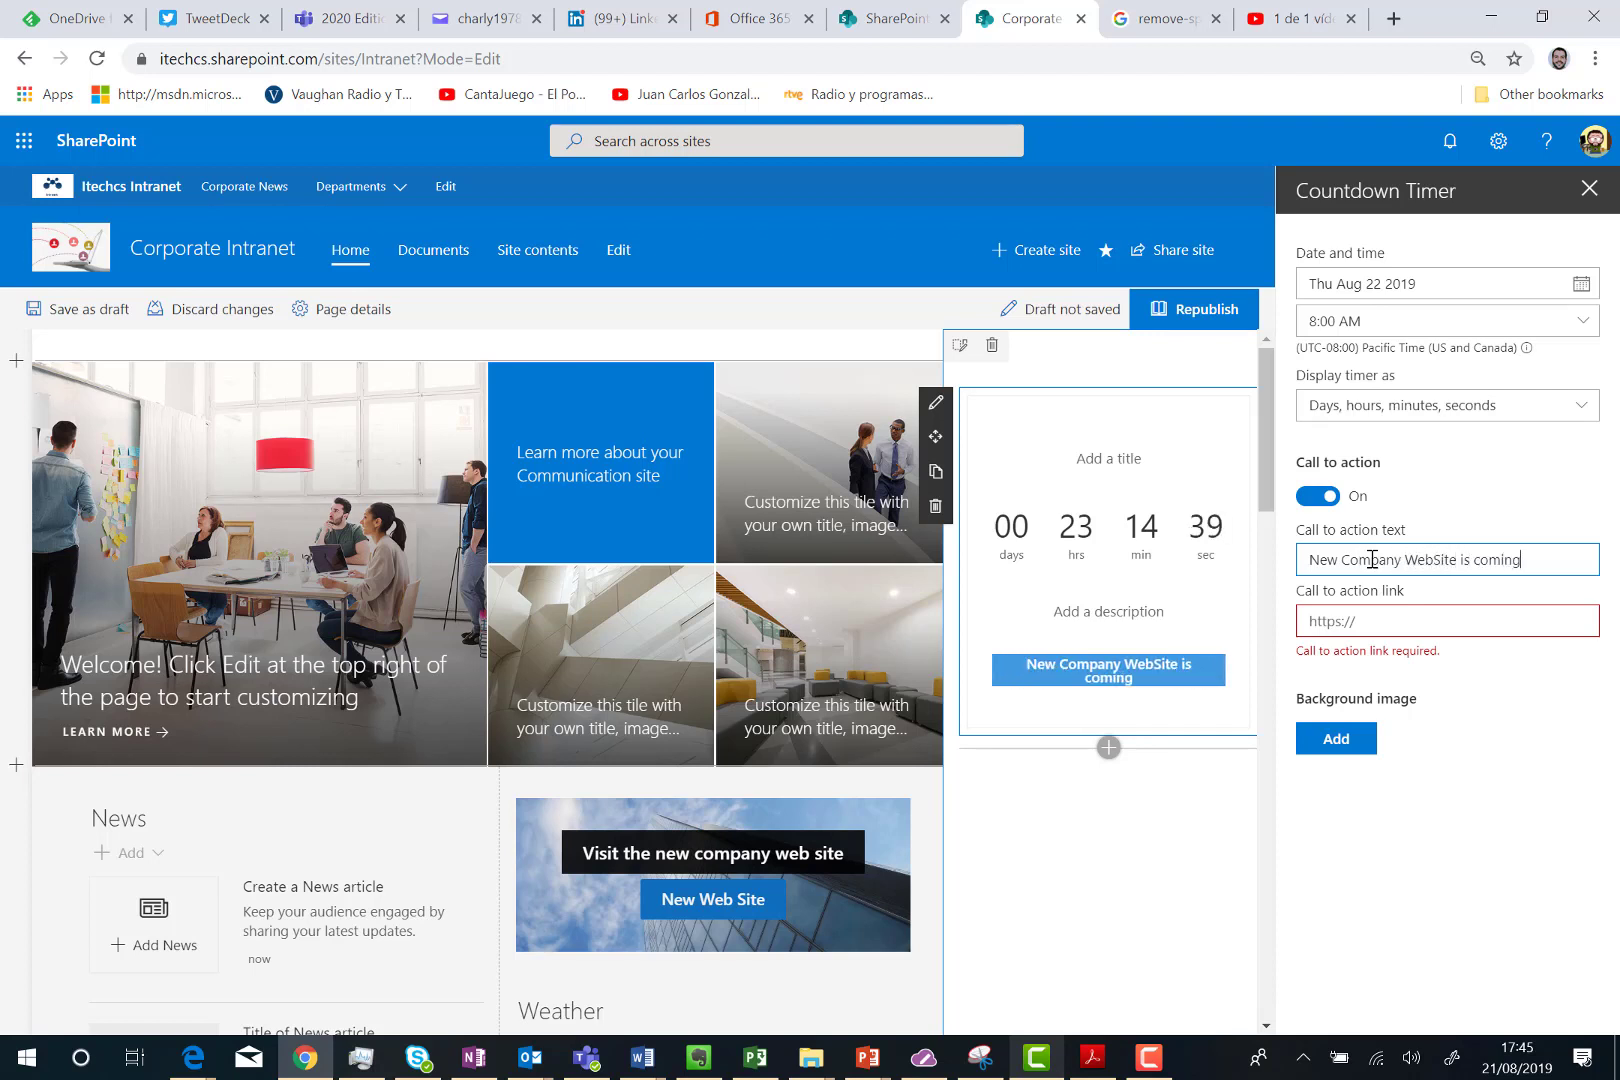
pyautogui.click(1379, 617)
pyautogui.write('ht')
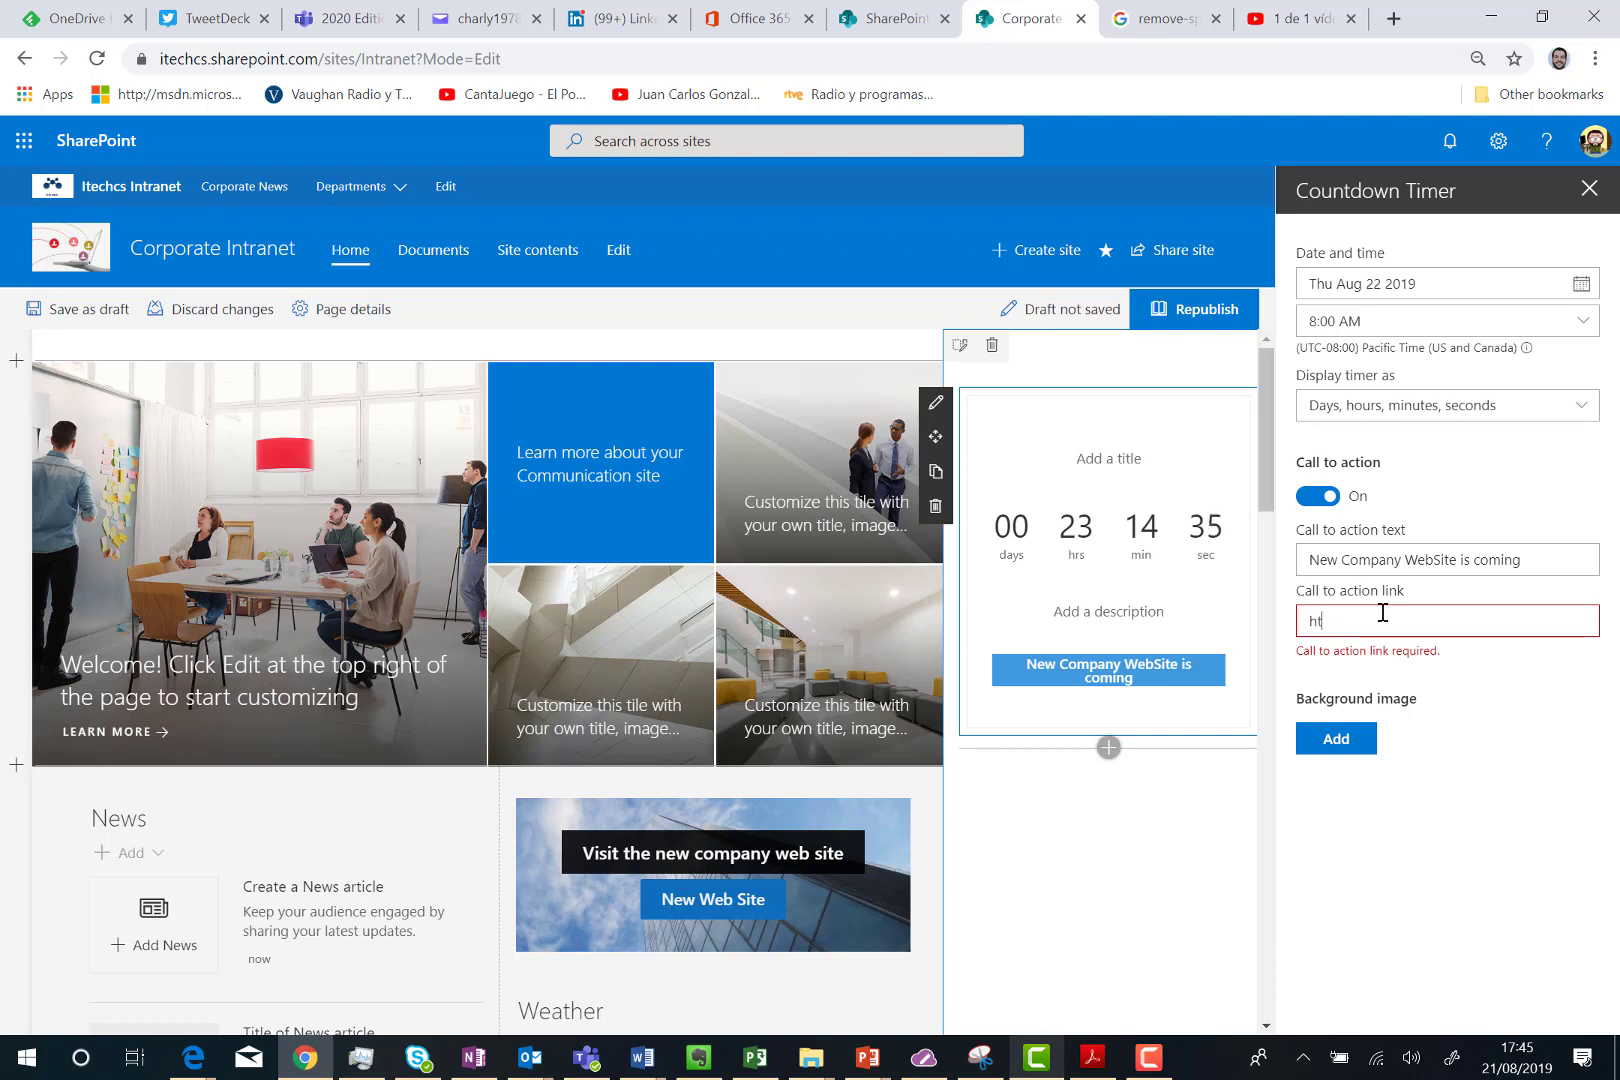
pyautogui.write('tps://http')
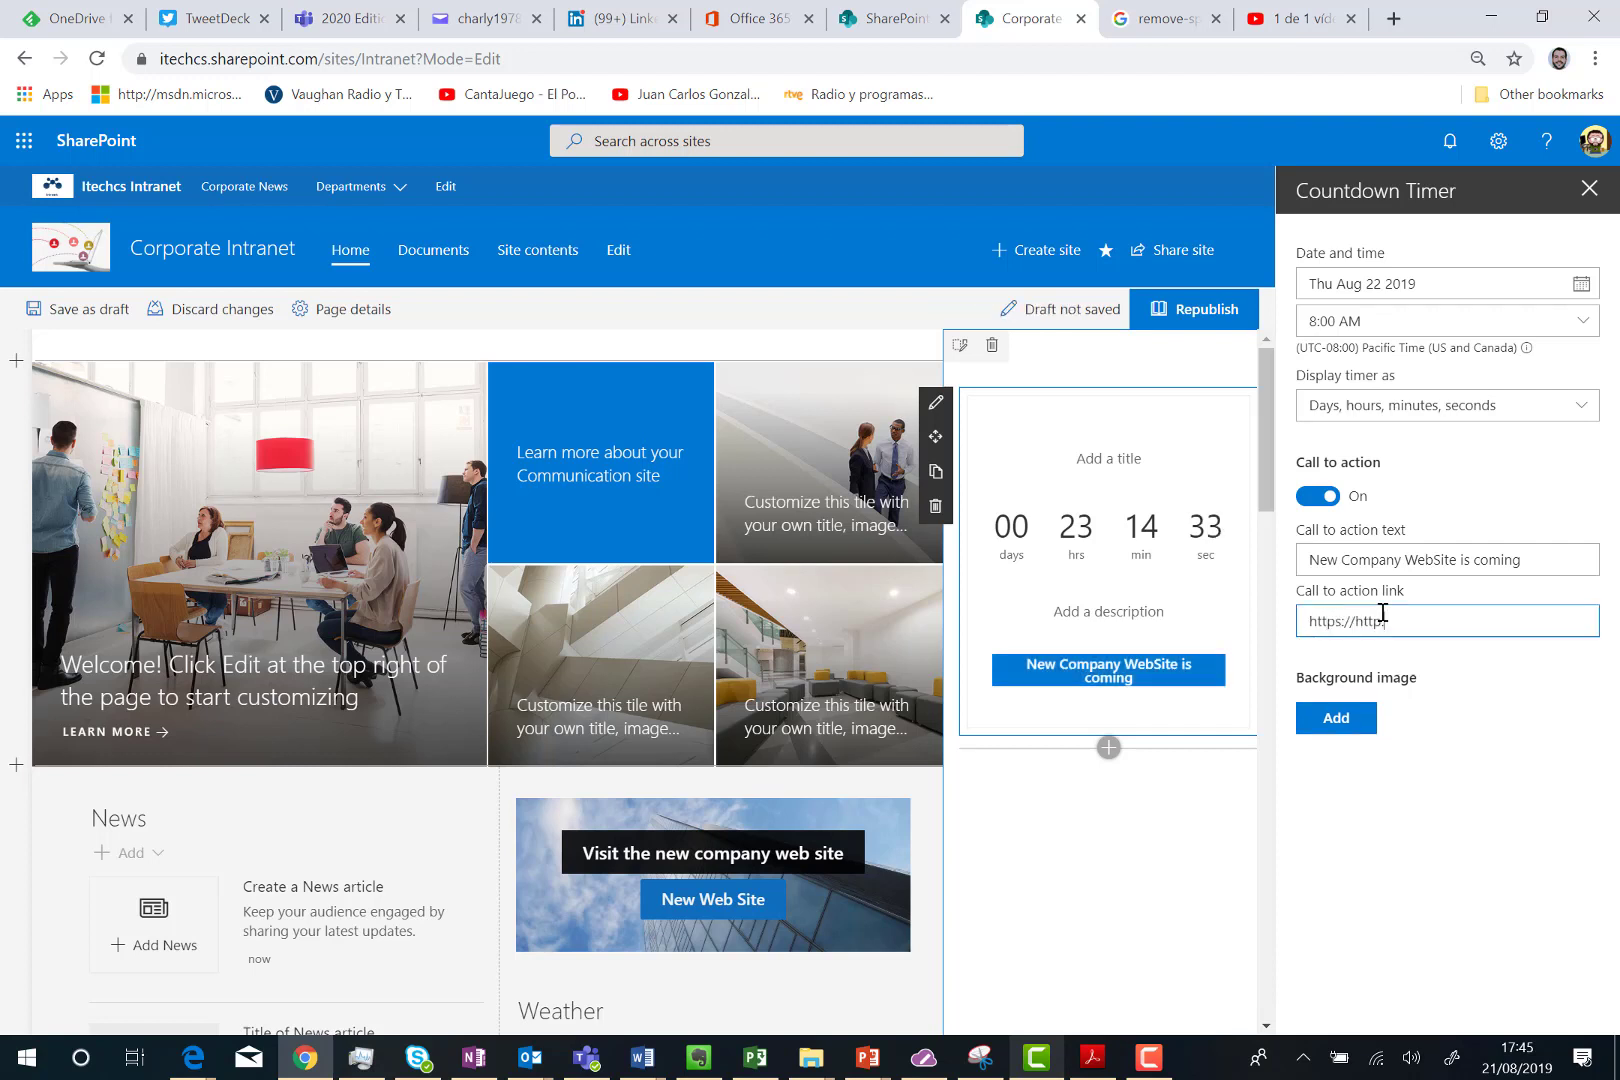
pyautogui.press('BackSpace')
pyautogui.press('BackSpace')
pyautogui.press('BackSpace')
pyautogui.press('BackSpace')
pyautogui.write('www.compartimoss.com')
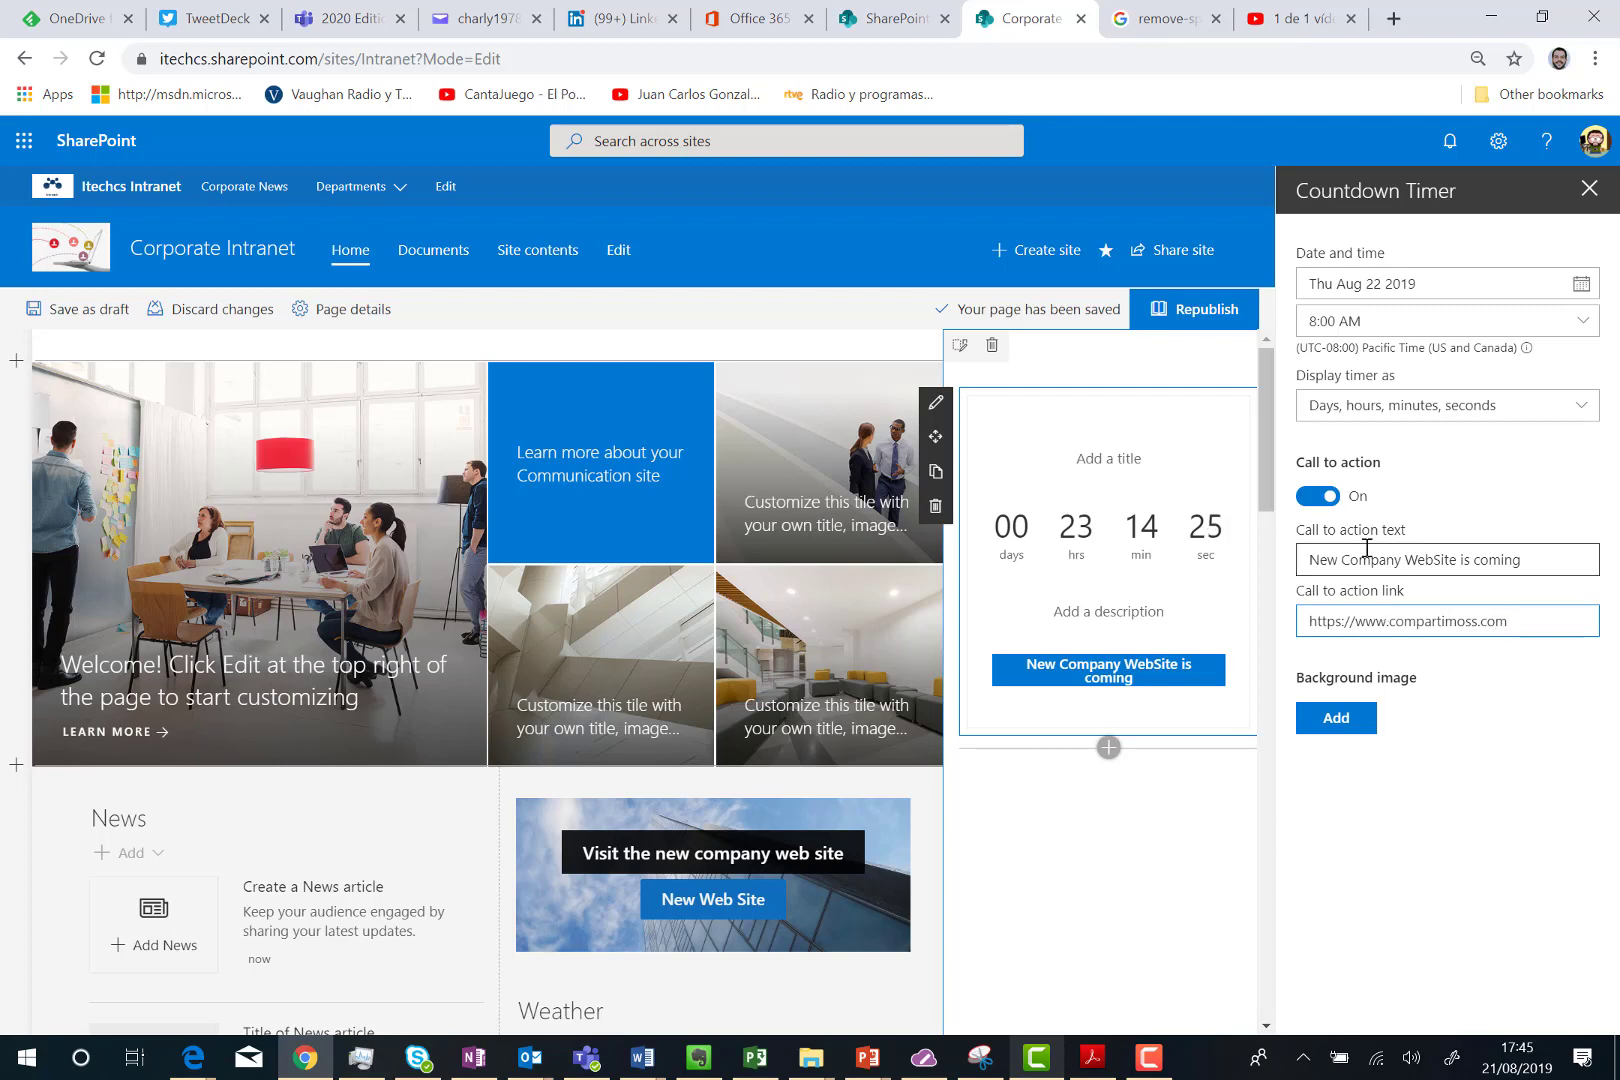
pyautogui.click(1349, 718)
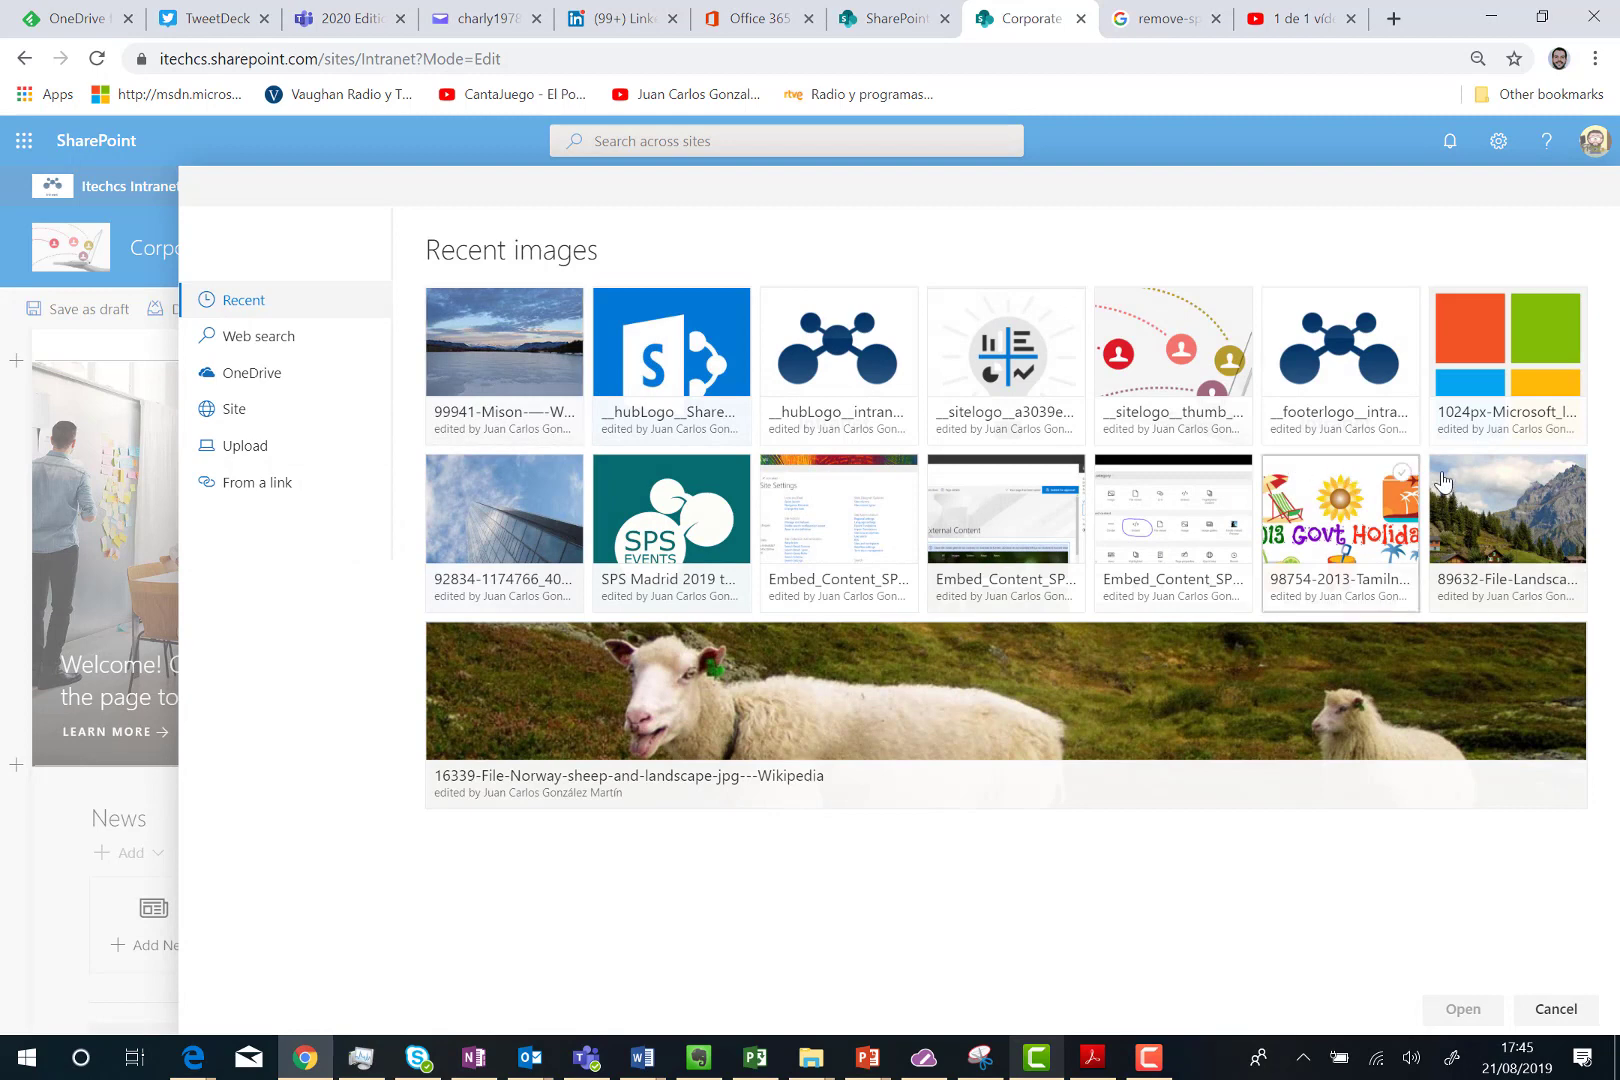
# Step: Set the mountain landscape photo as the countdown timer's background image
pyautogui.click(1573, 478)
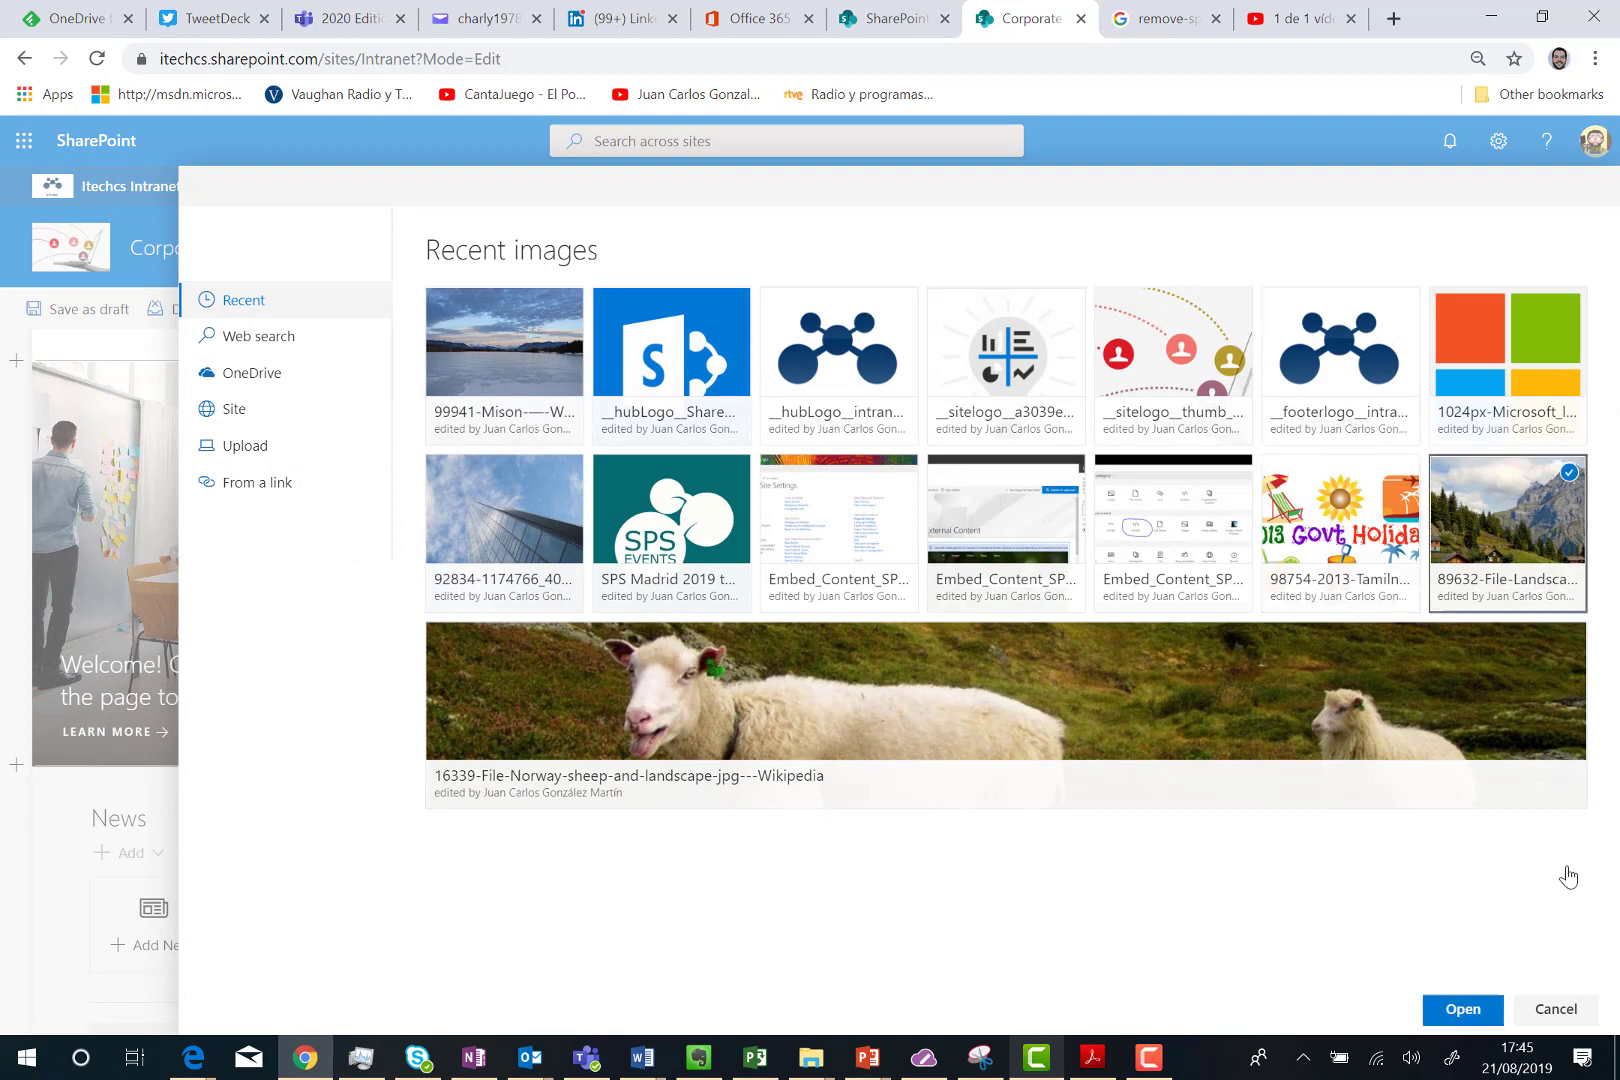
pyautogui.click(1452, 1008)
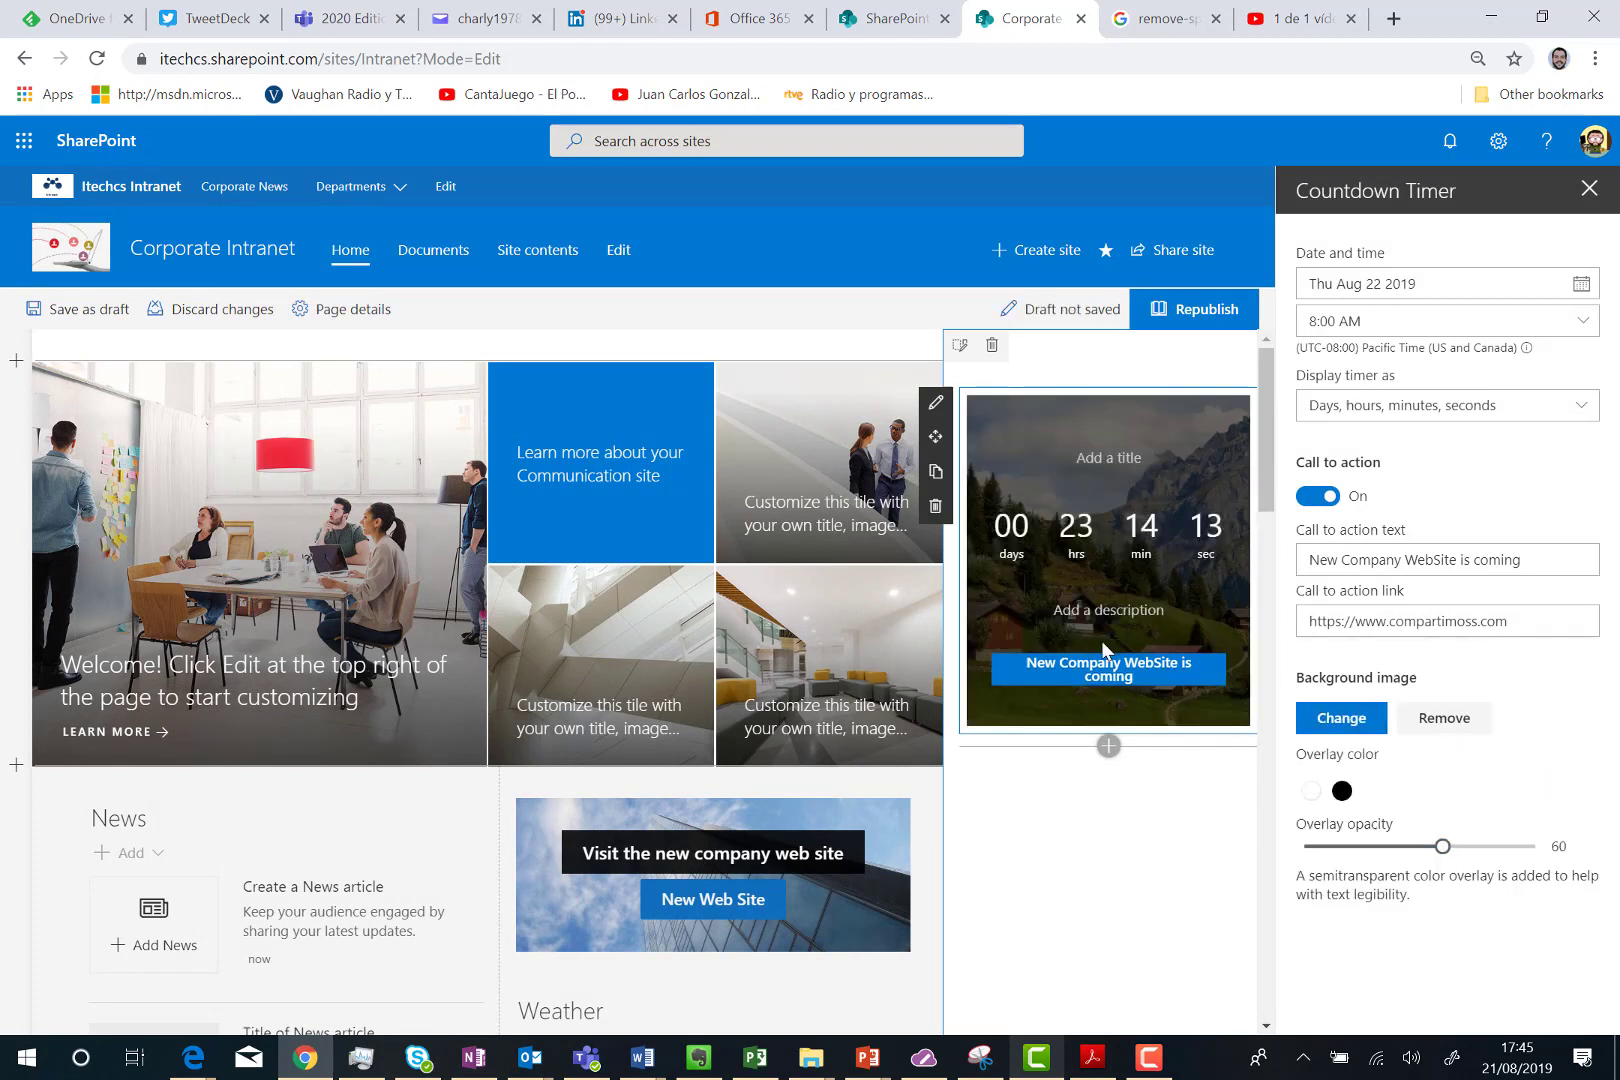
# Step: Add a Twitter web part directly below the countdown timer
pyautogui.click(1108, 747)
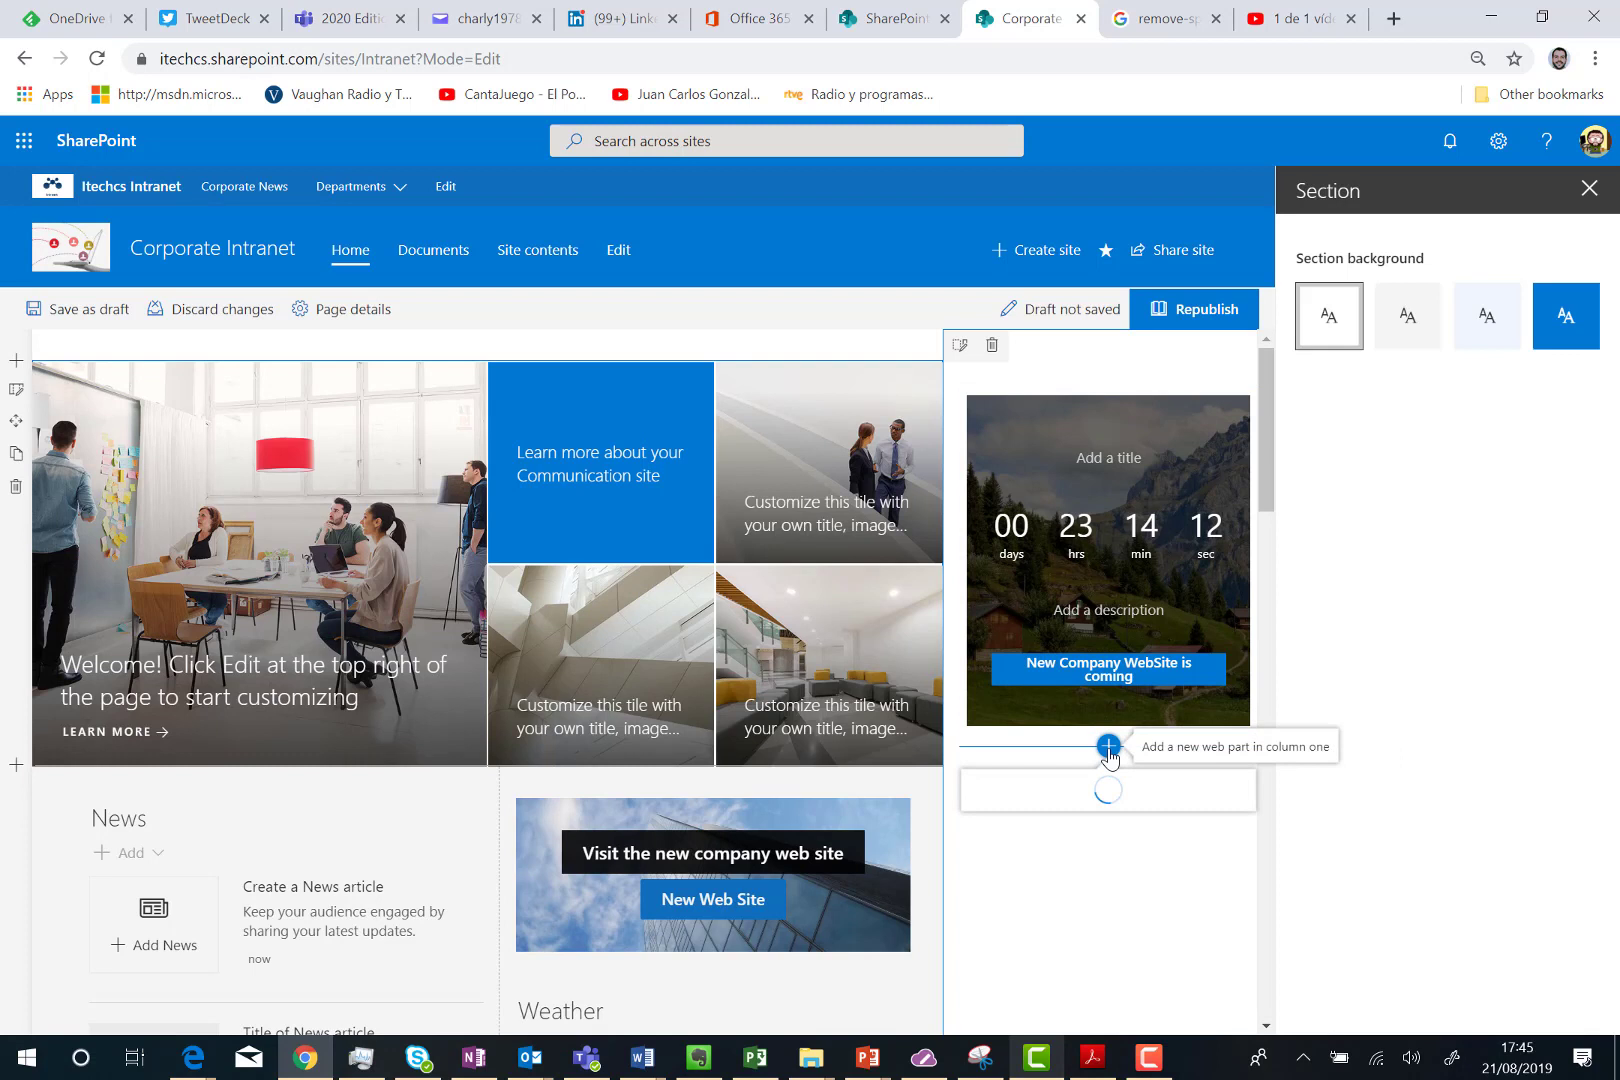
pyautogui.scroll(-5, 1100, 592)
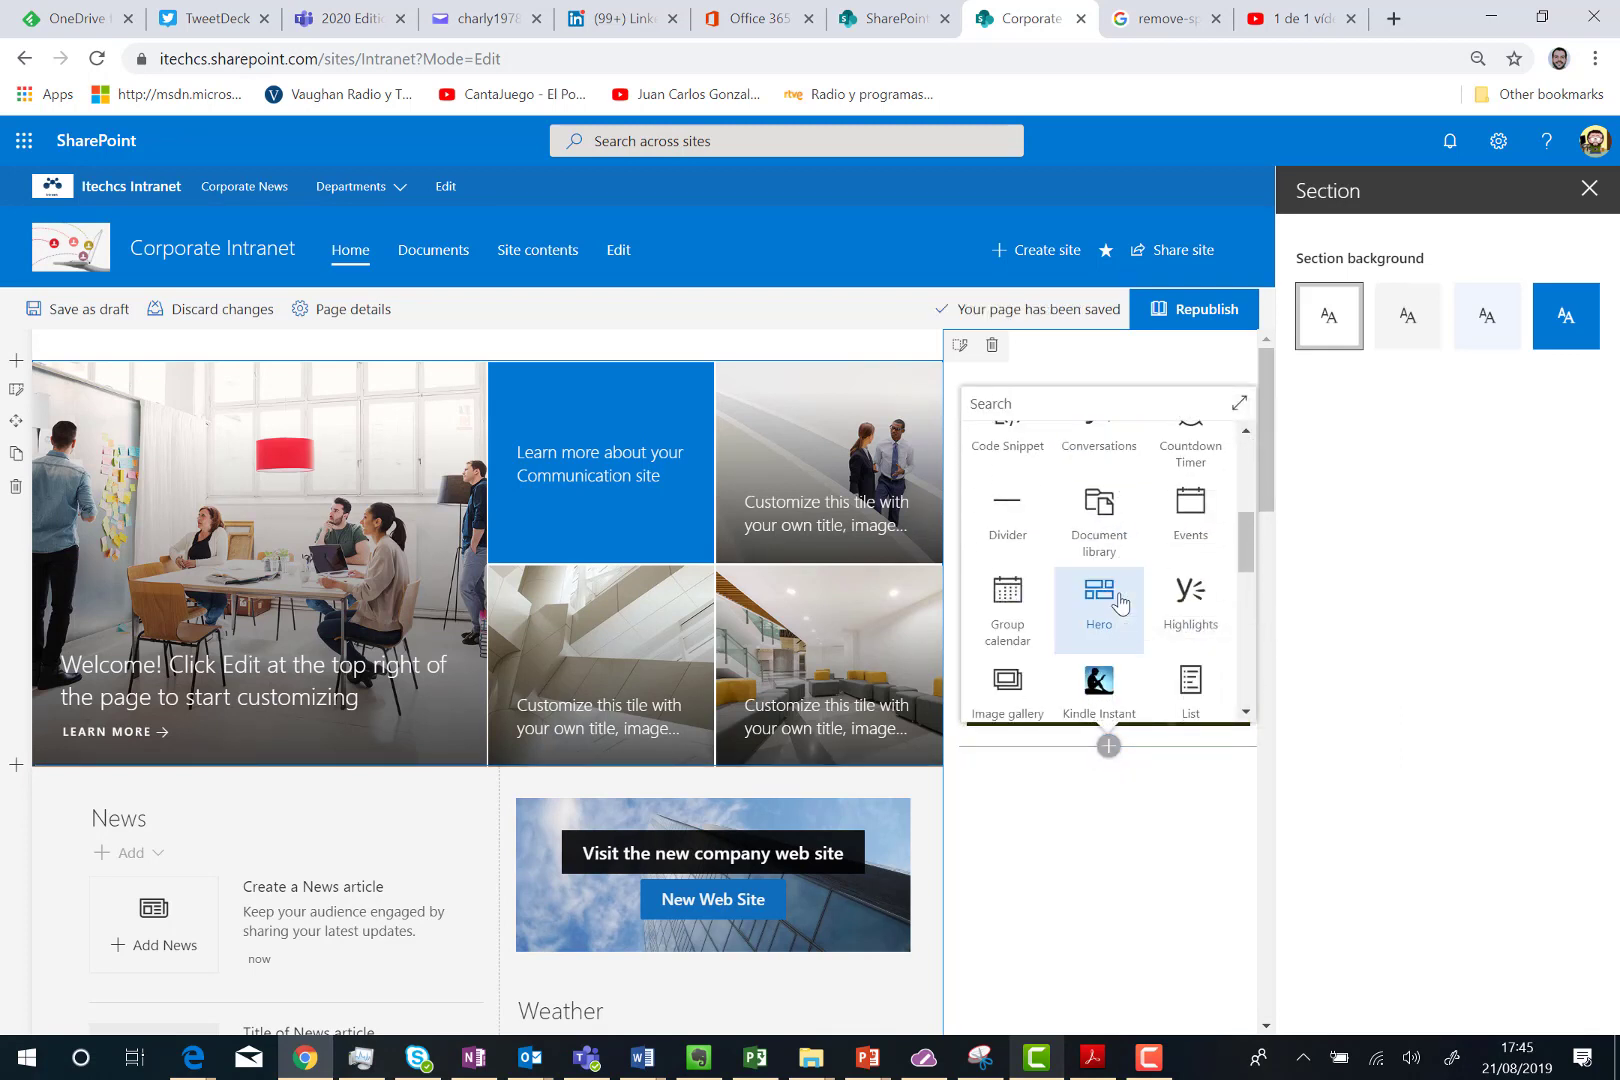
pyautogui.scroll(-2, 1120, 602)
pyautogui.scroll(-3, 1120, 602)
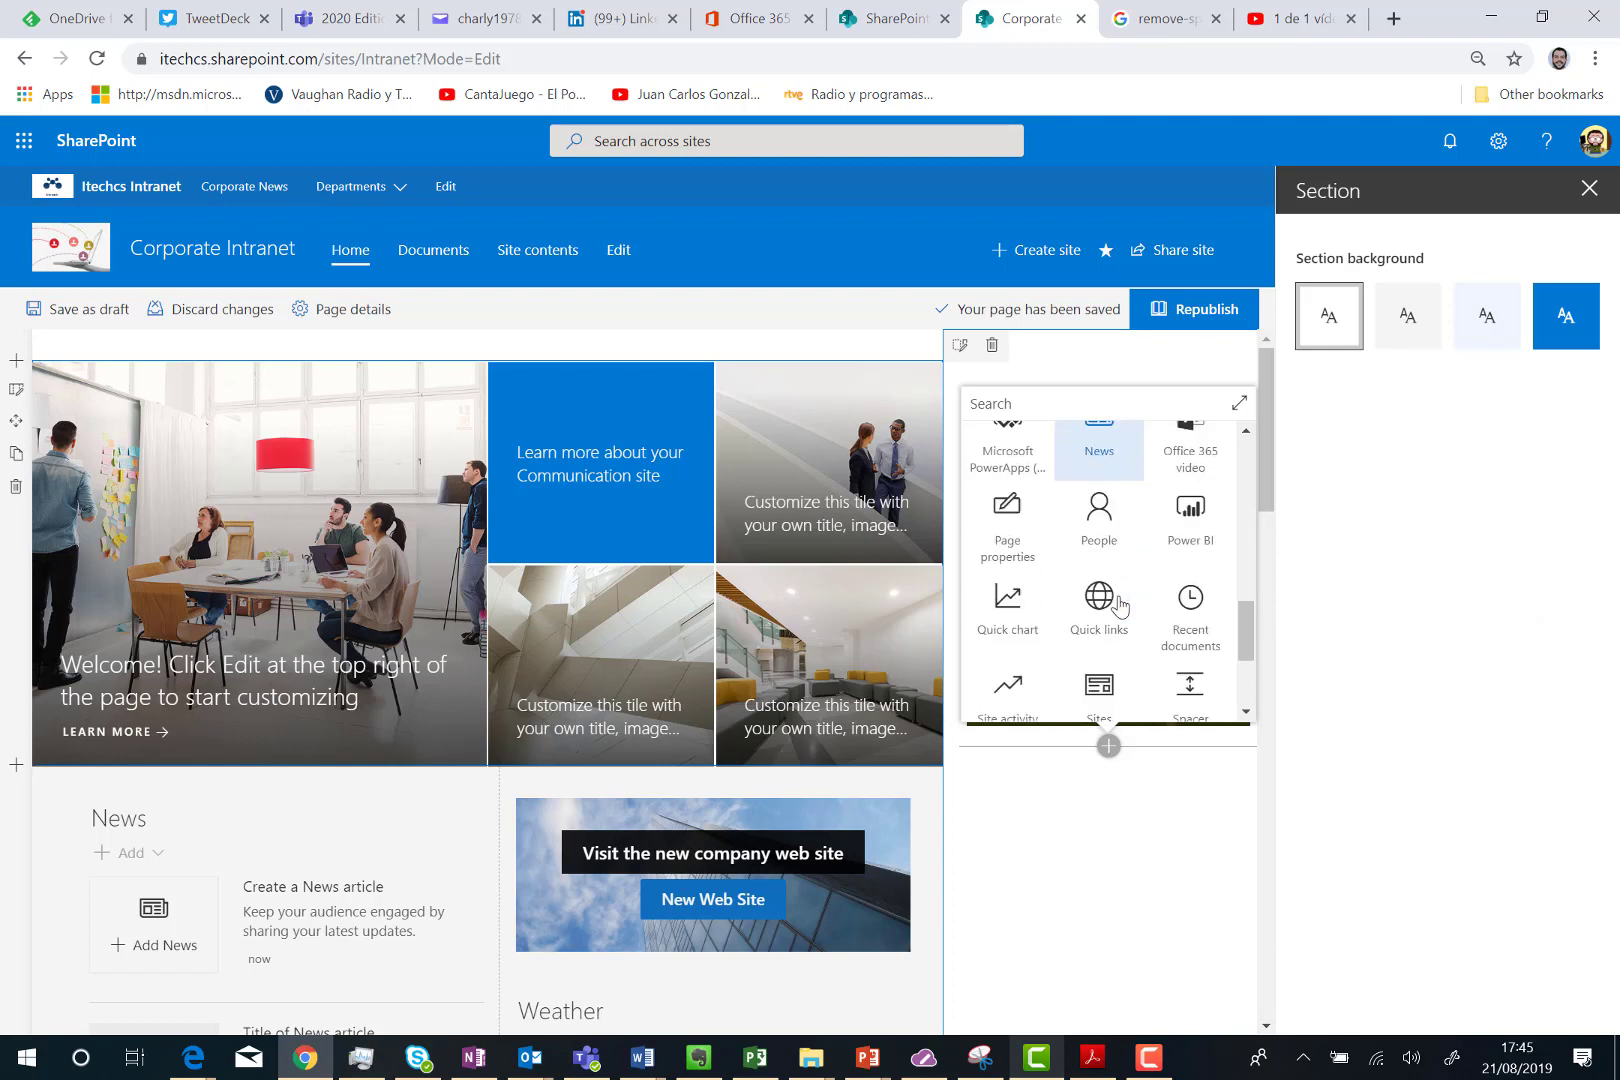
pyautogui.scroll(-1, 1118, 612)
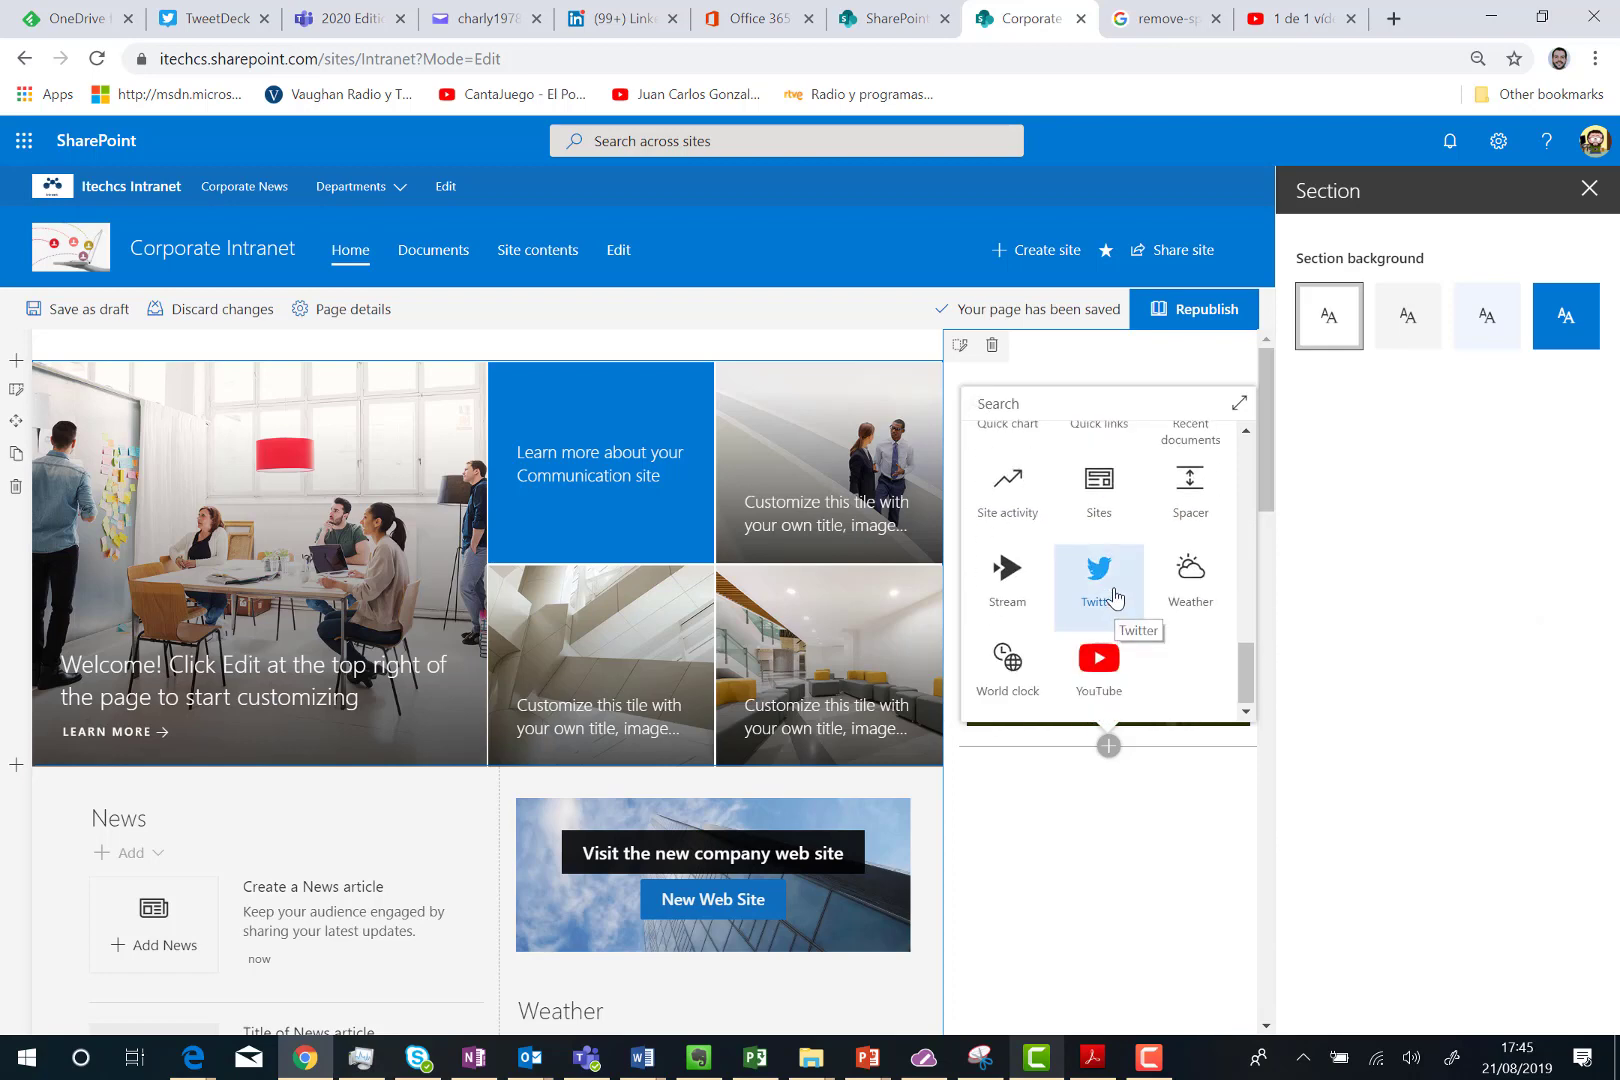
pyautogui.click(1099, 585)
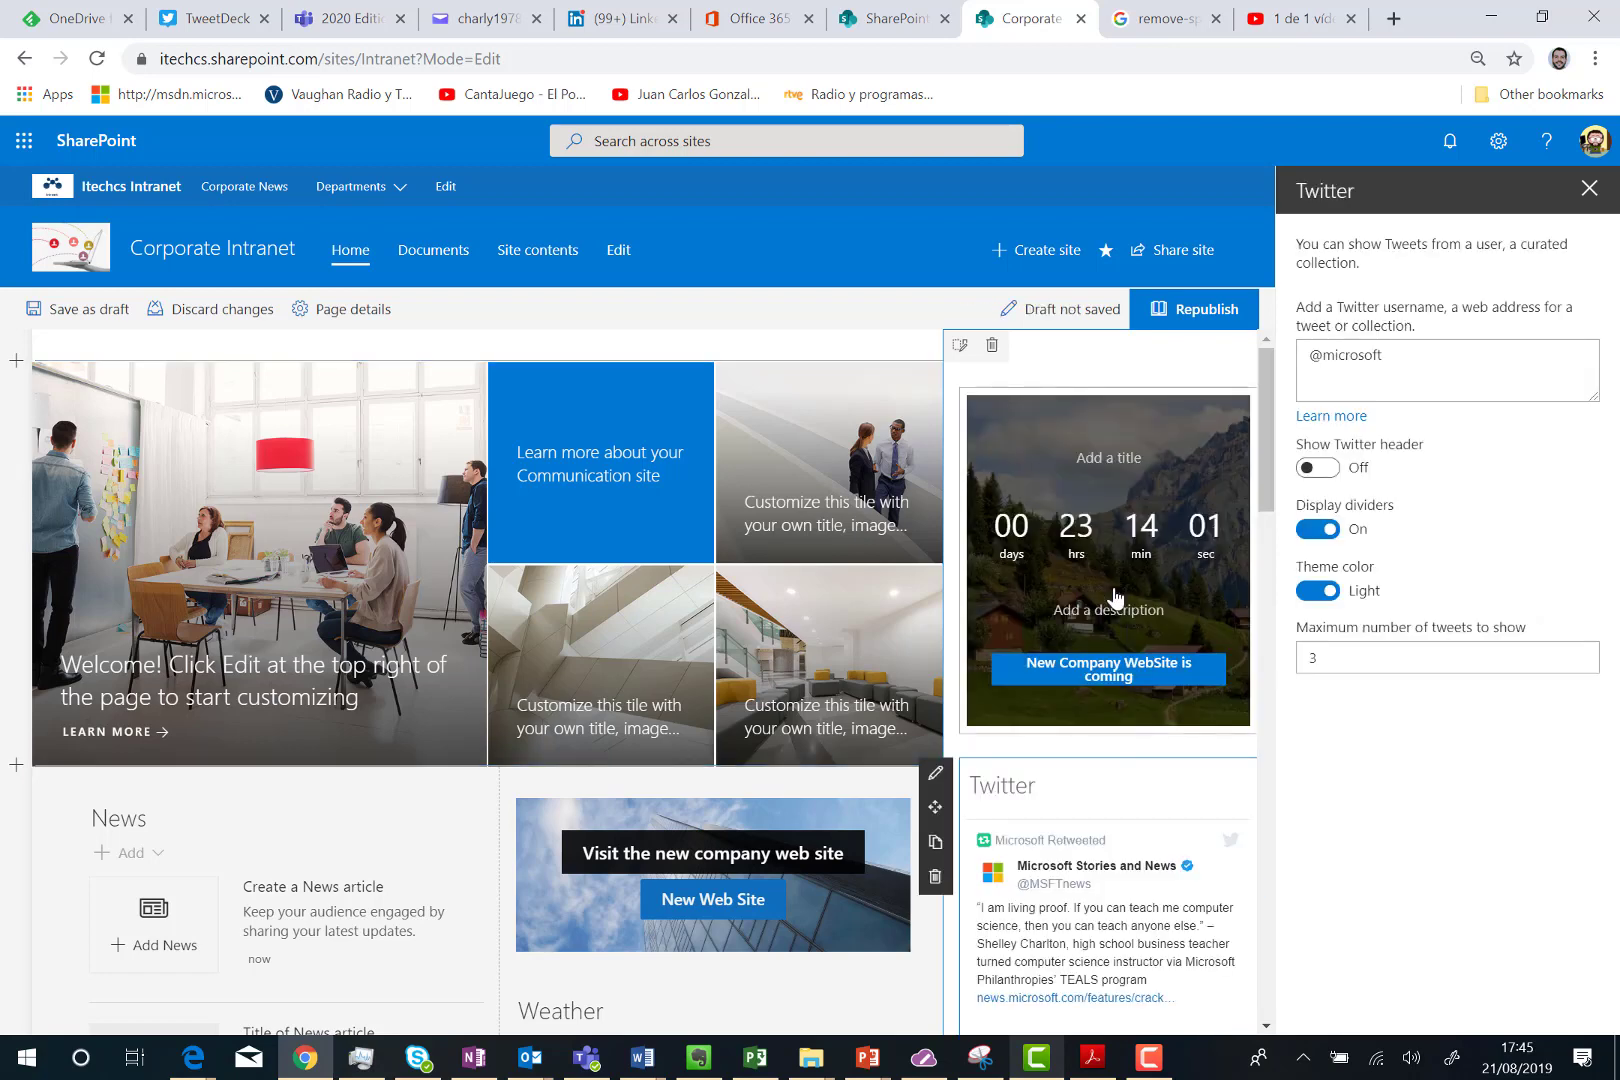
pyautogui.scroll(-2, 1106, 703)
pyautogui.scroll(-6, 1106, 704)
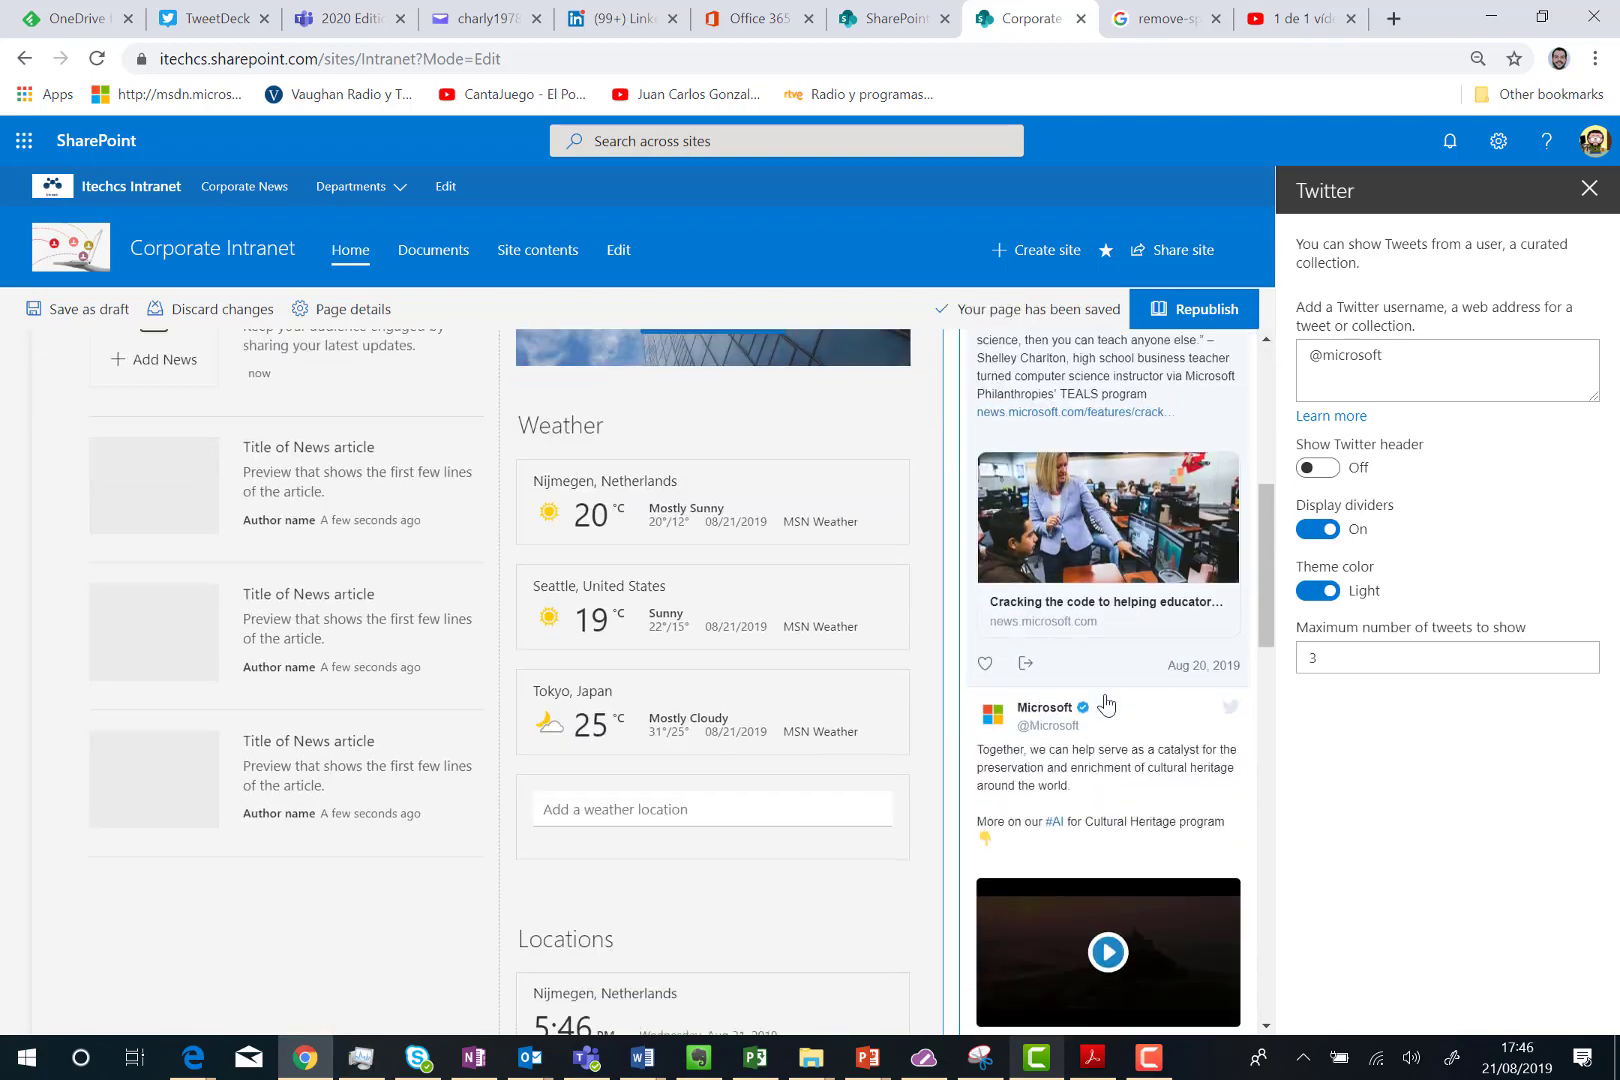
pyautogui.scroll(-3, 1106, 704)
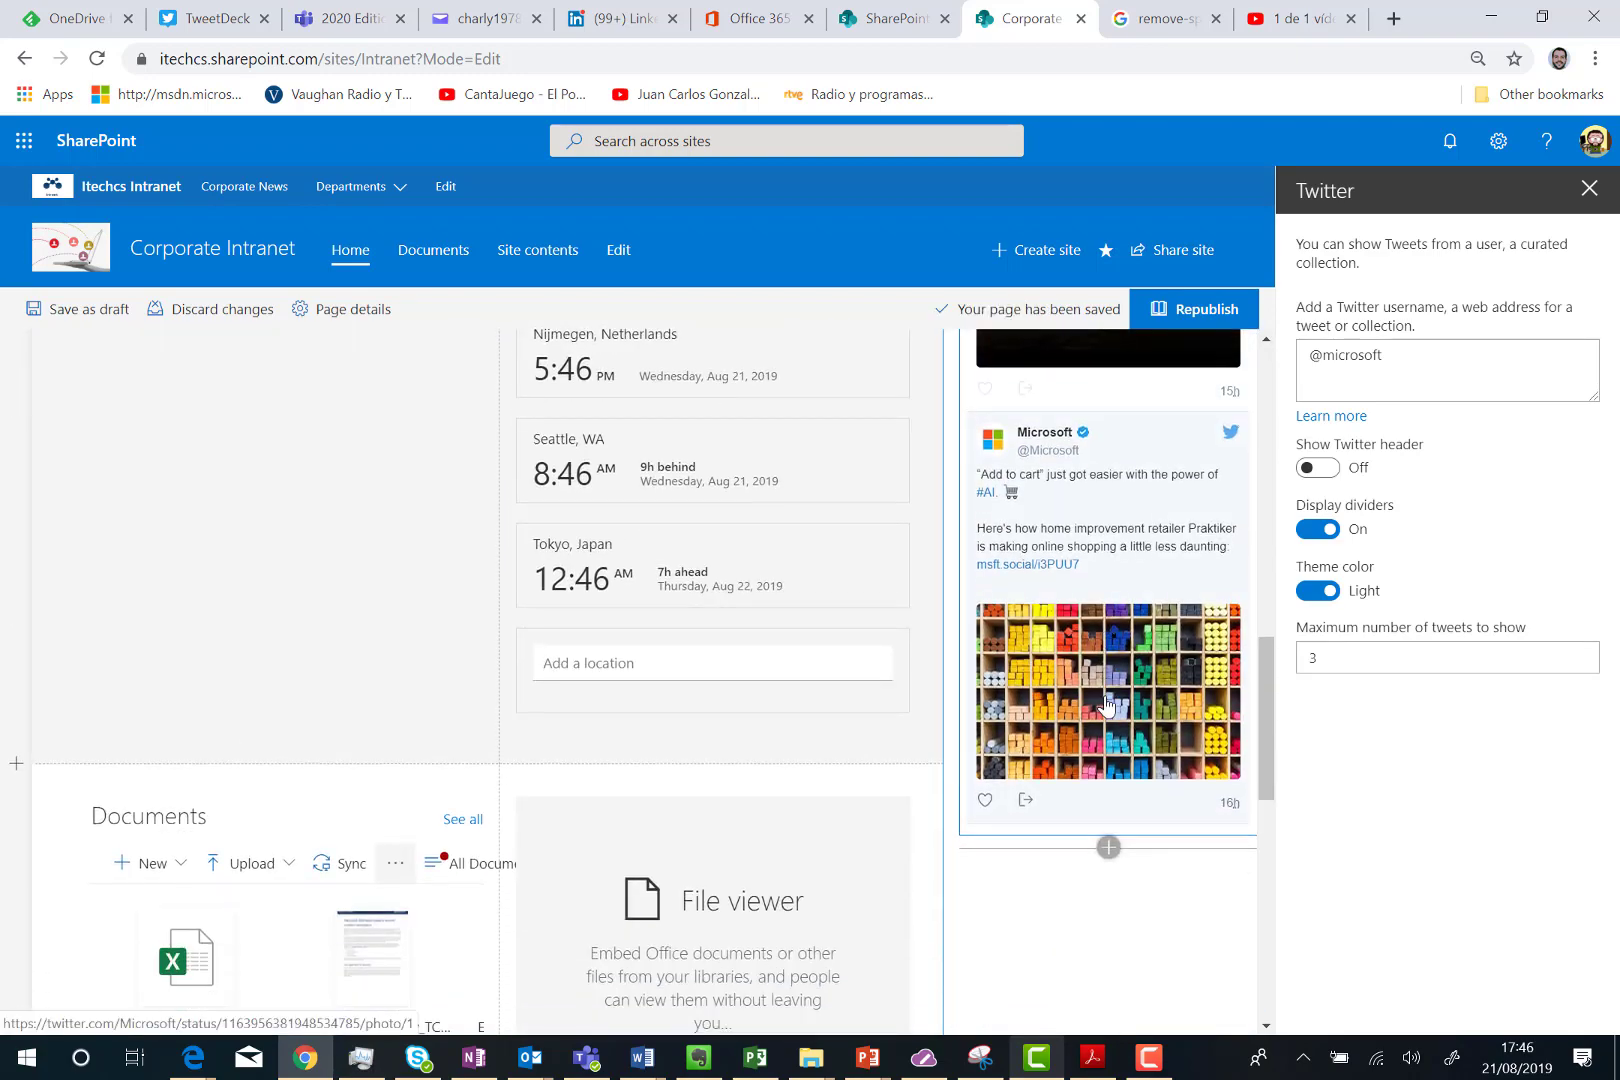
pyautogui.scroll(4, 1106, 705)
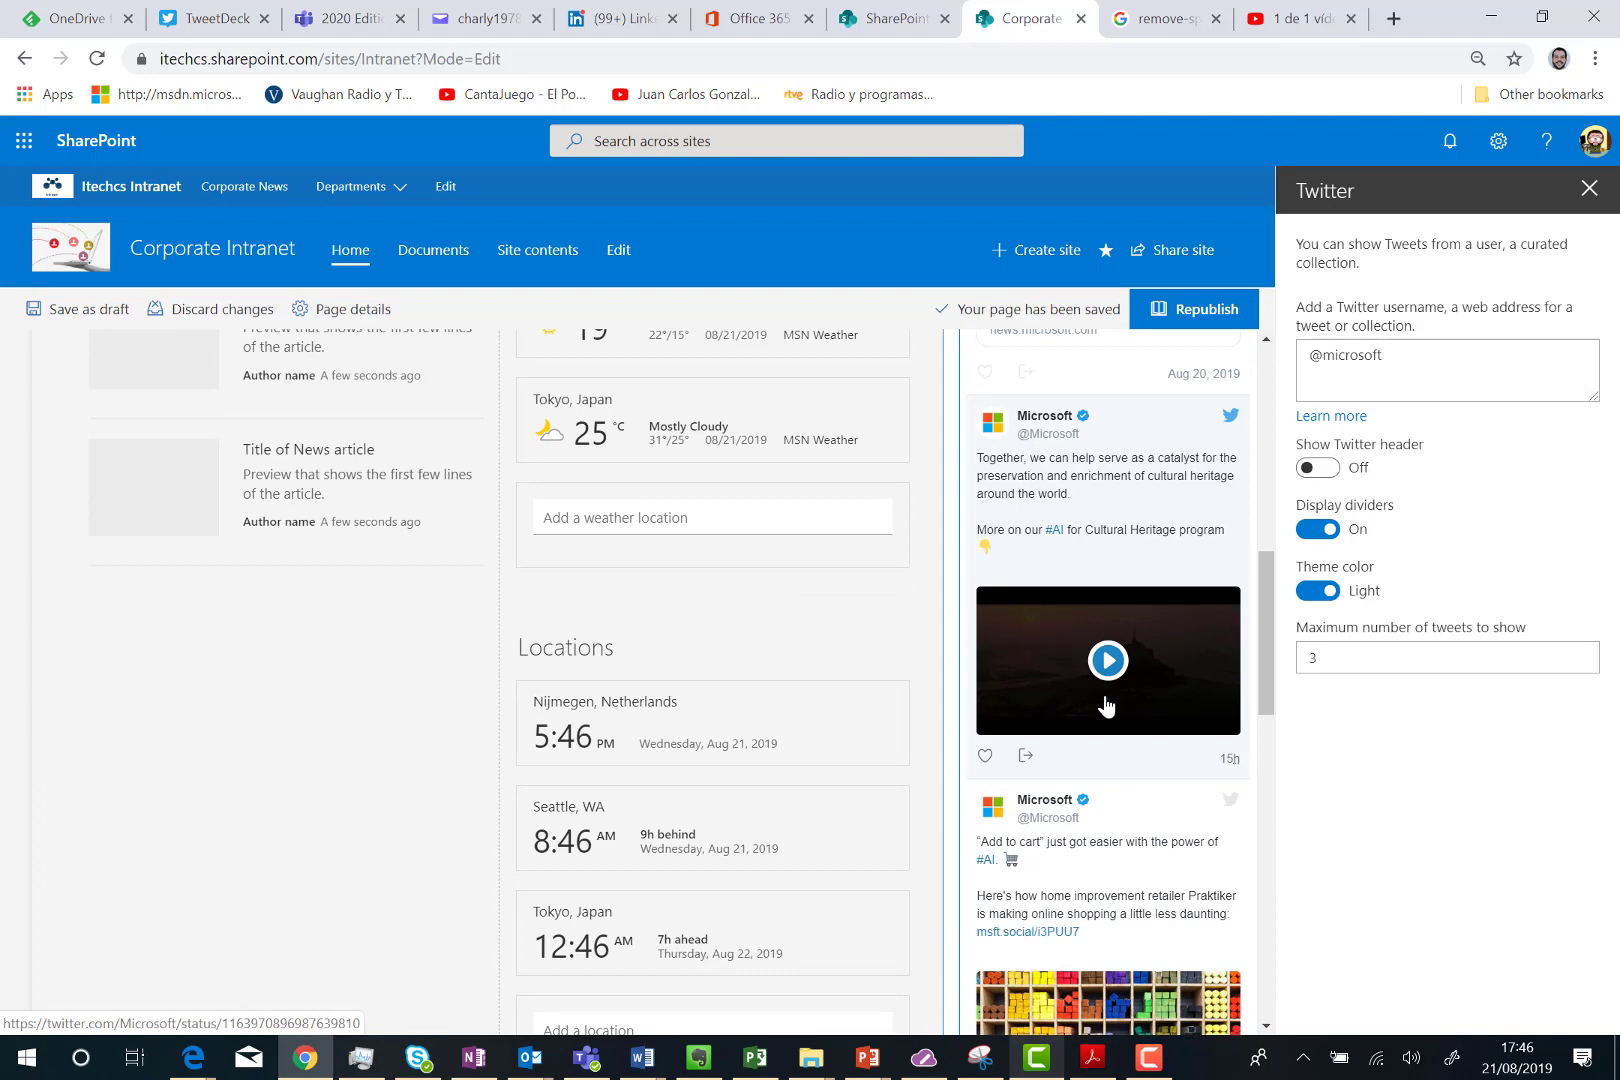
pyautogui.scroll(1, 1106, 705)
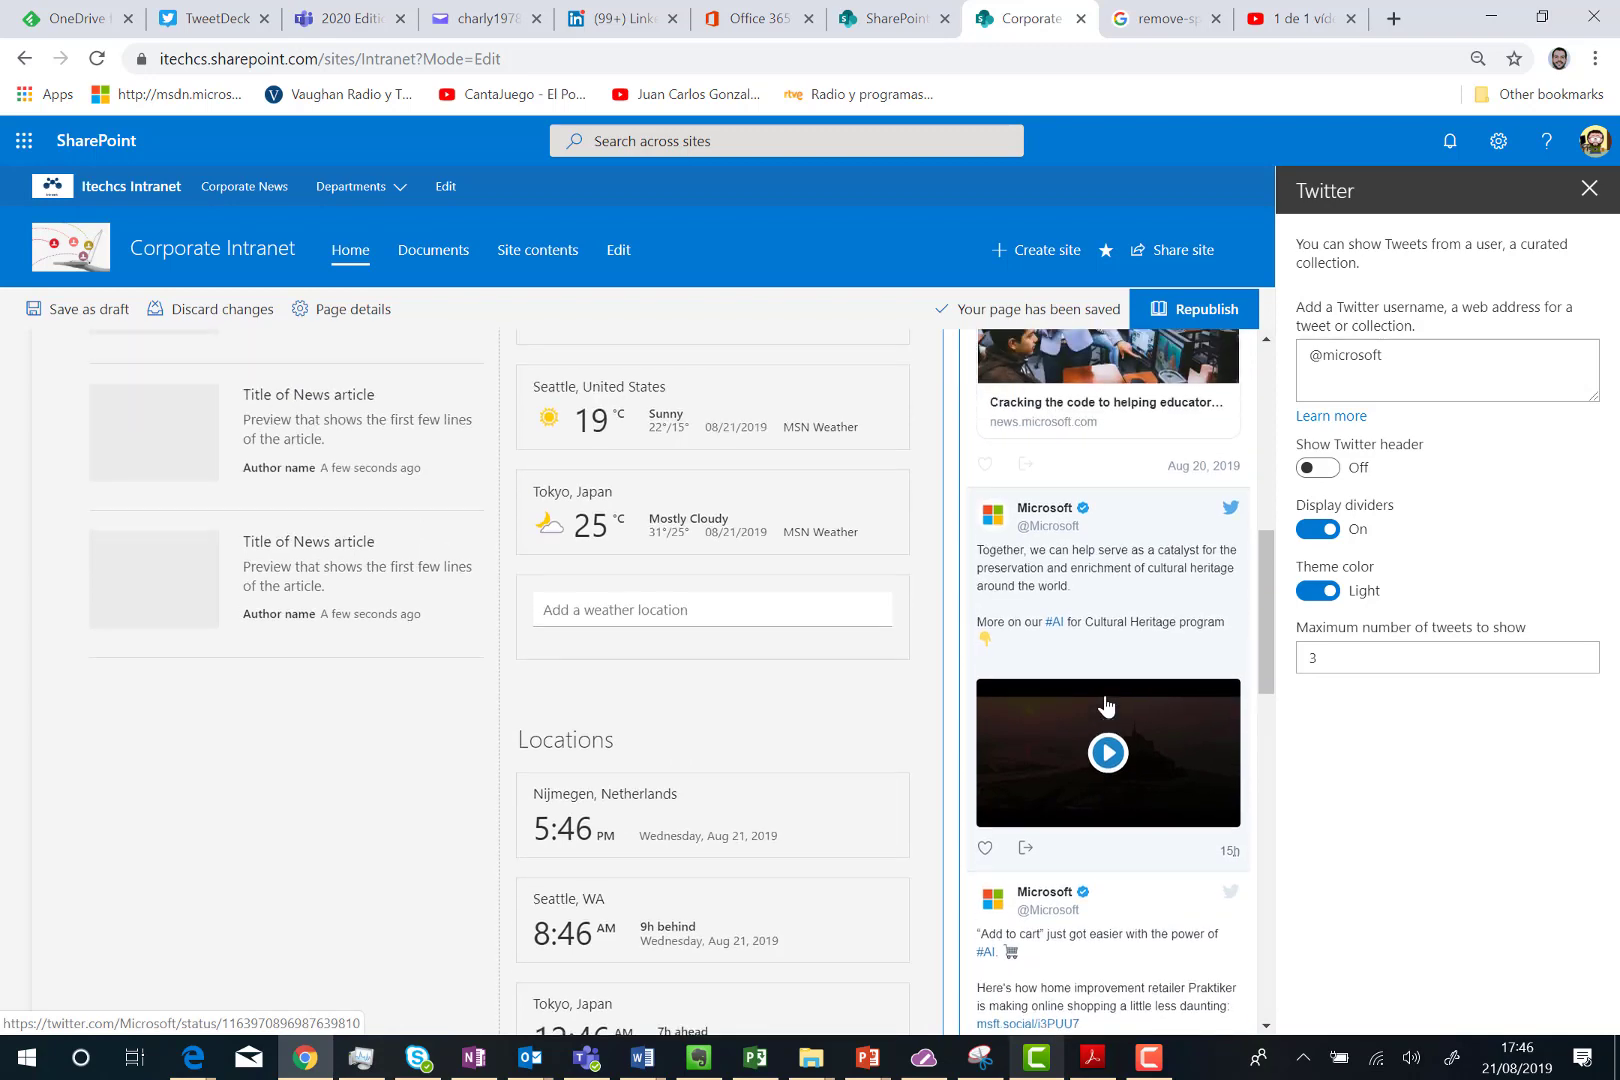
pyautogui.scroll(1, 1106, 705)
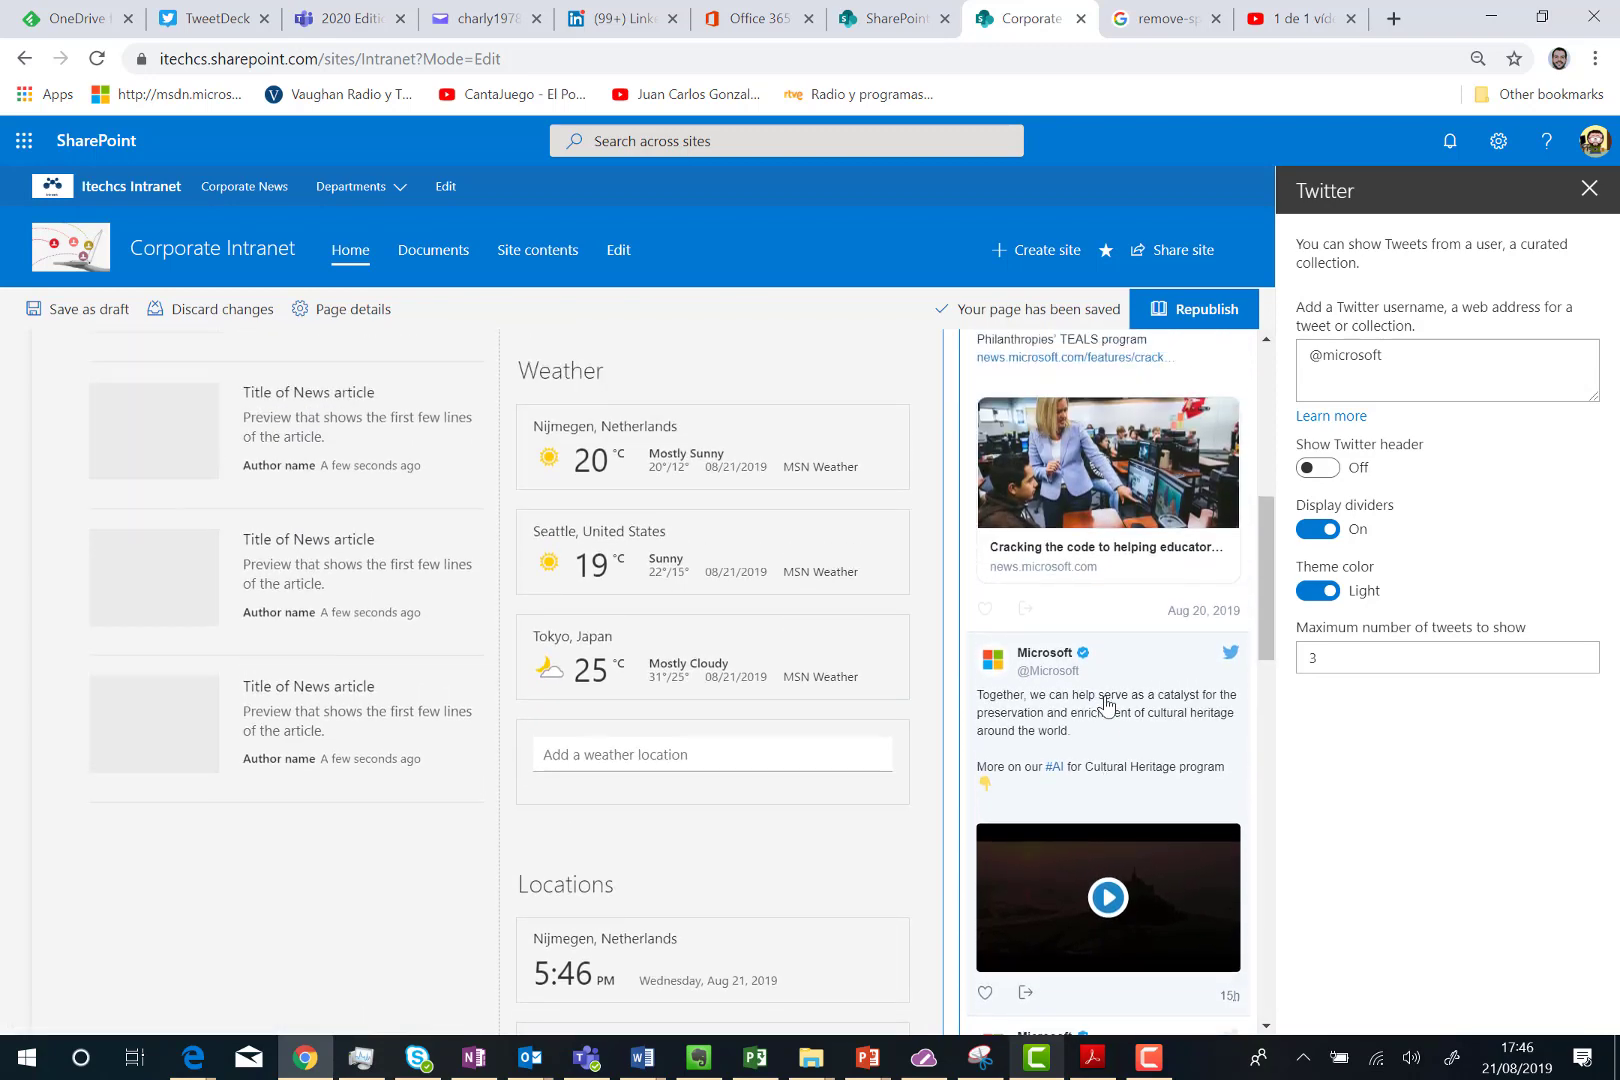
pyautogui.scroll(2, 1106, 705)
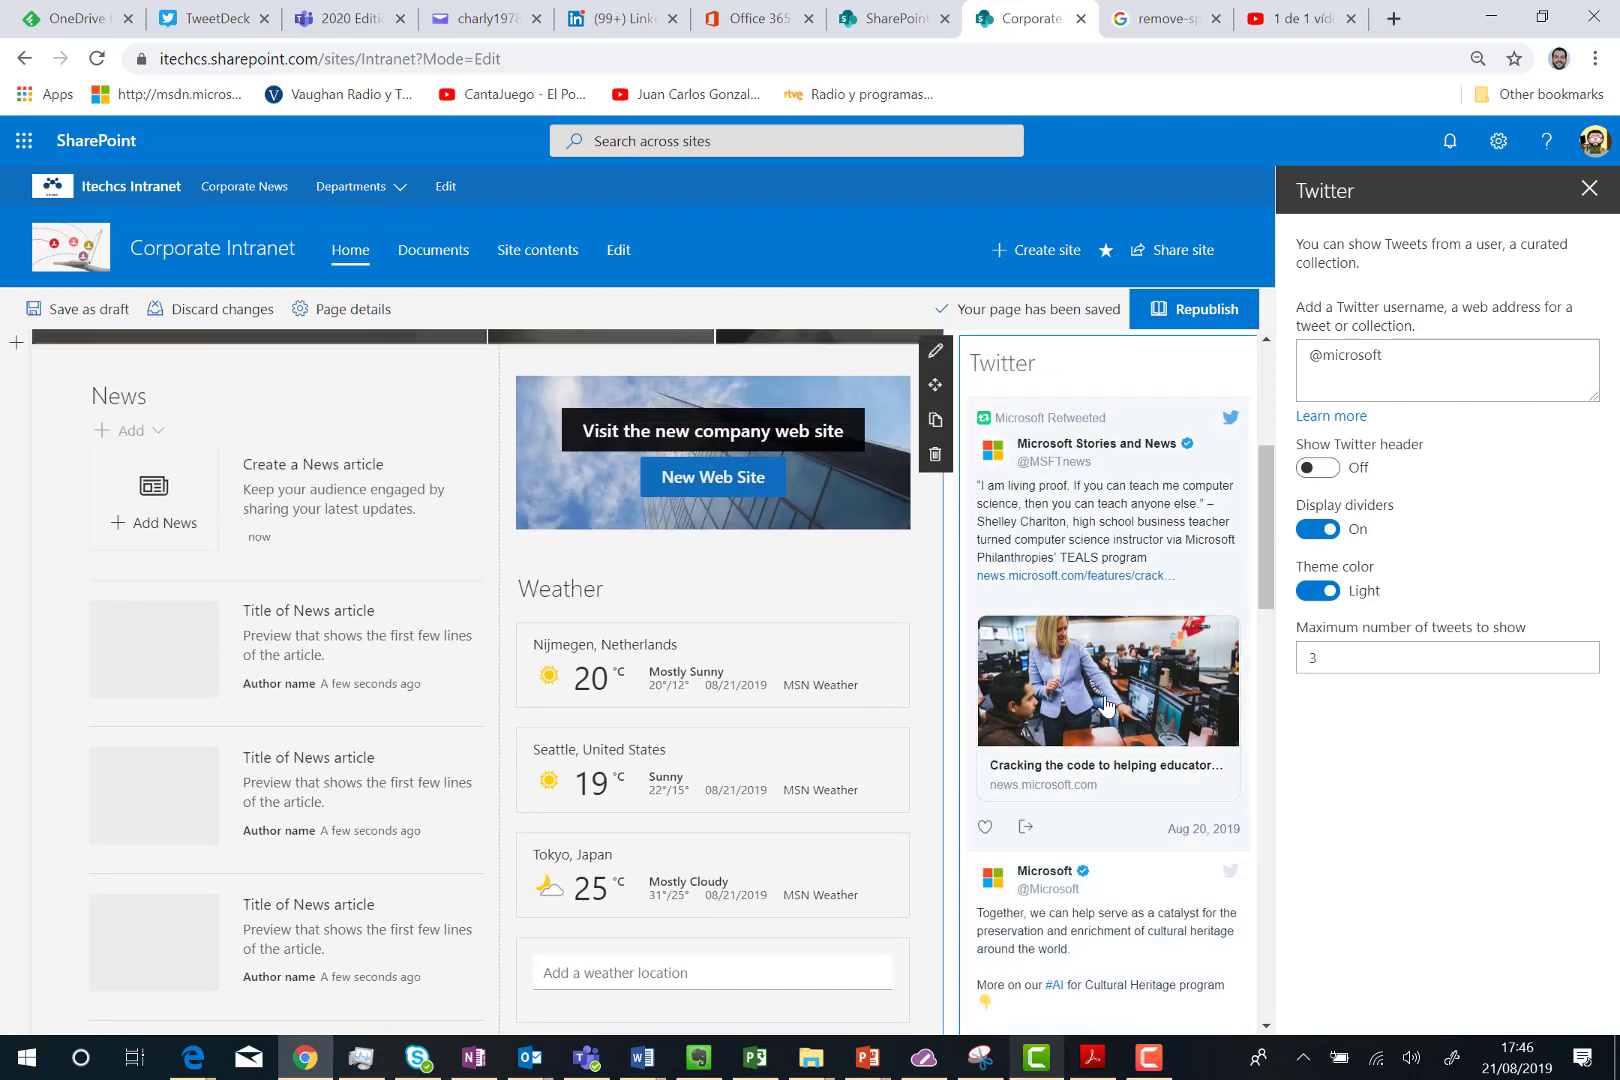
pyautogui.scroll(3, 1106, 705)
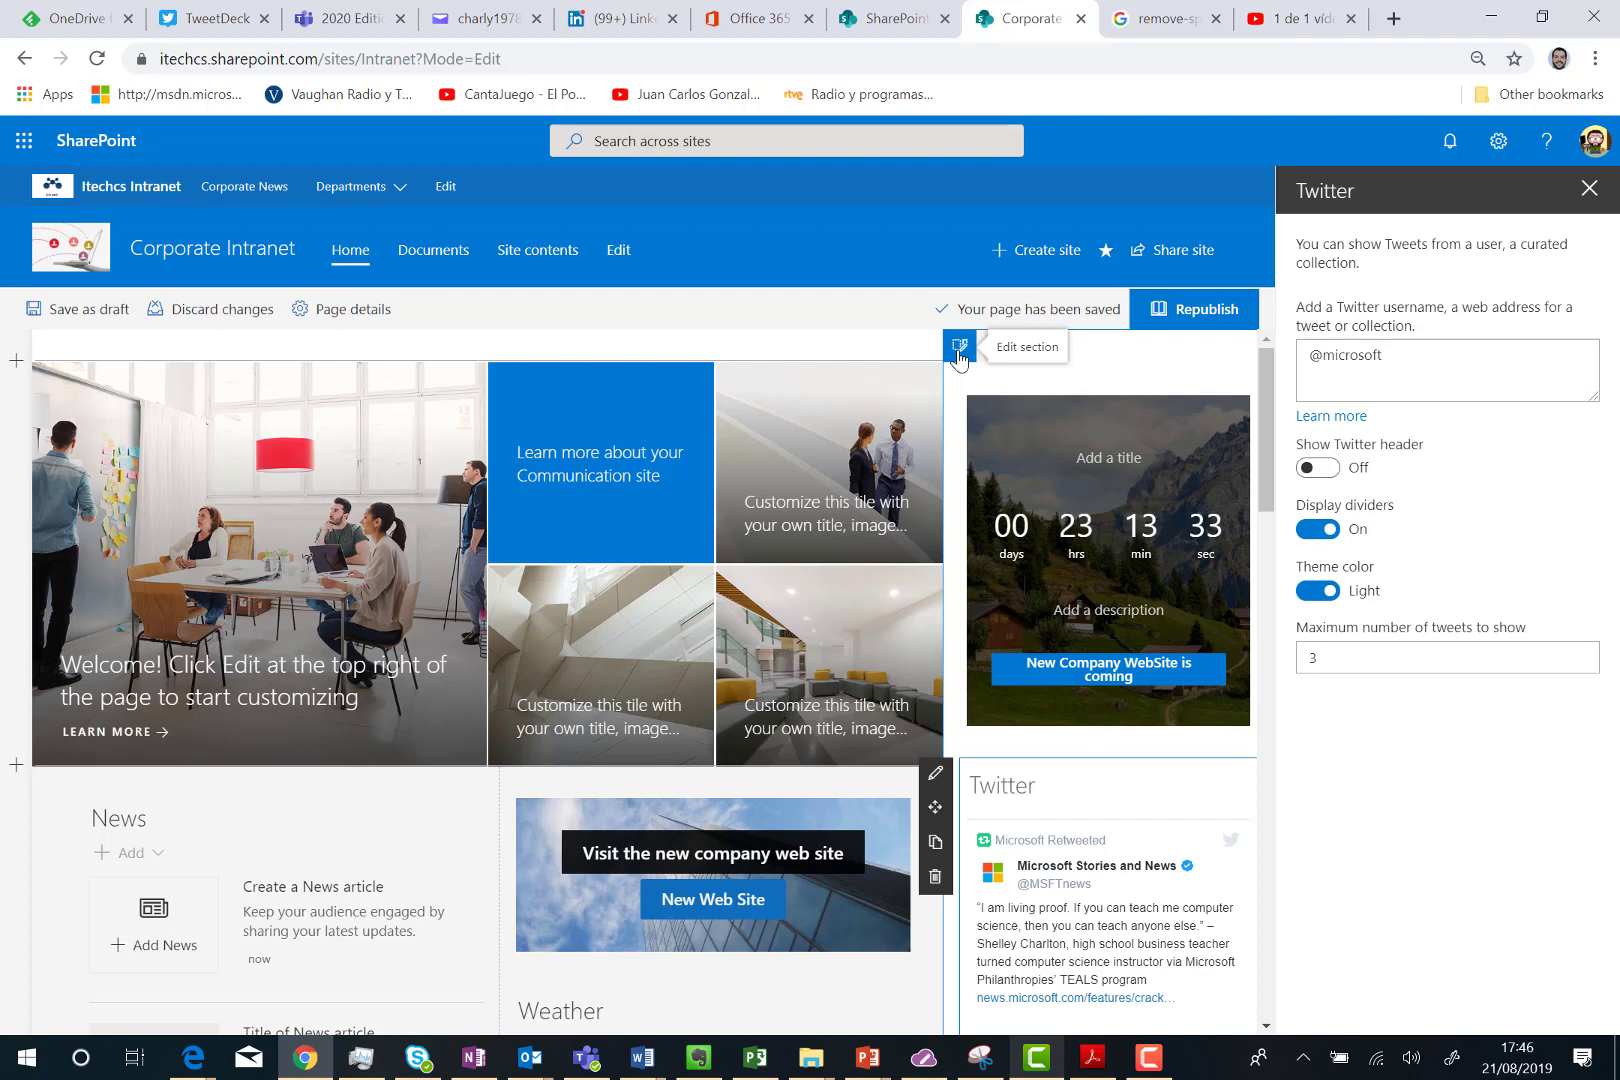
# Step: Apply the Strong blue background to the right-hand vertical section and close the section pane
pyautogui.click(959, 348)
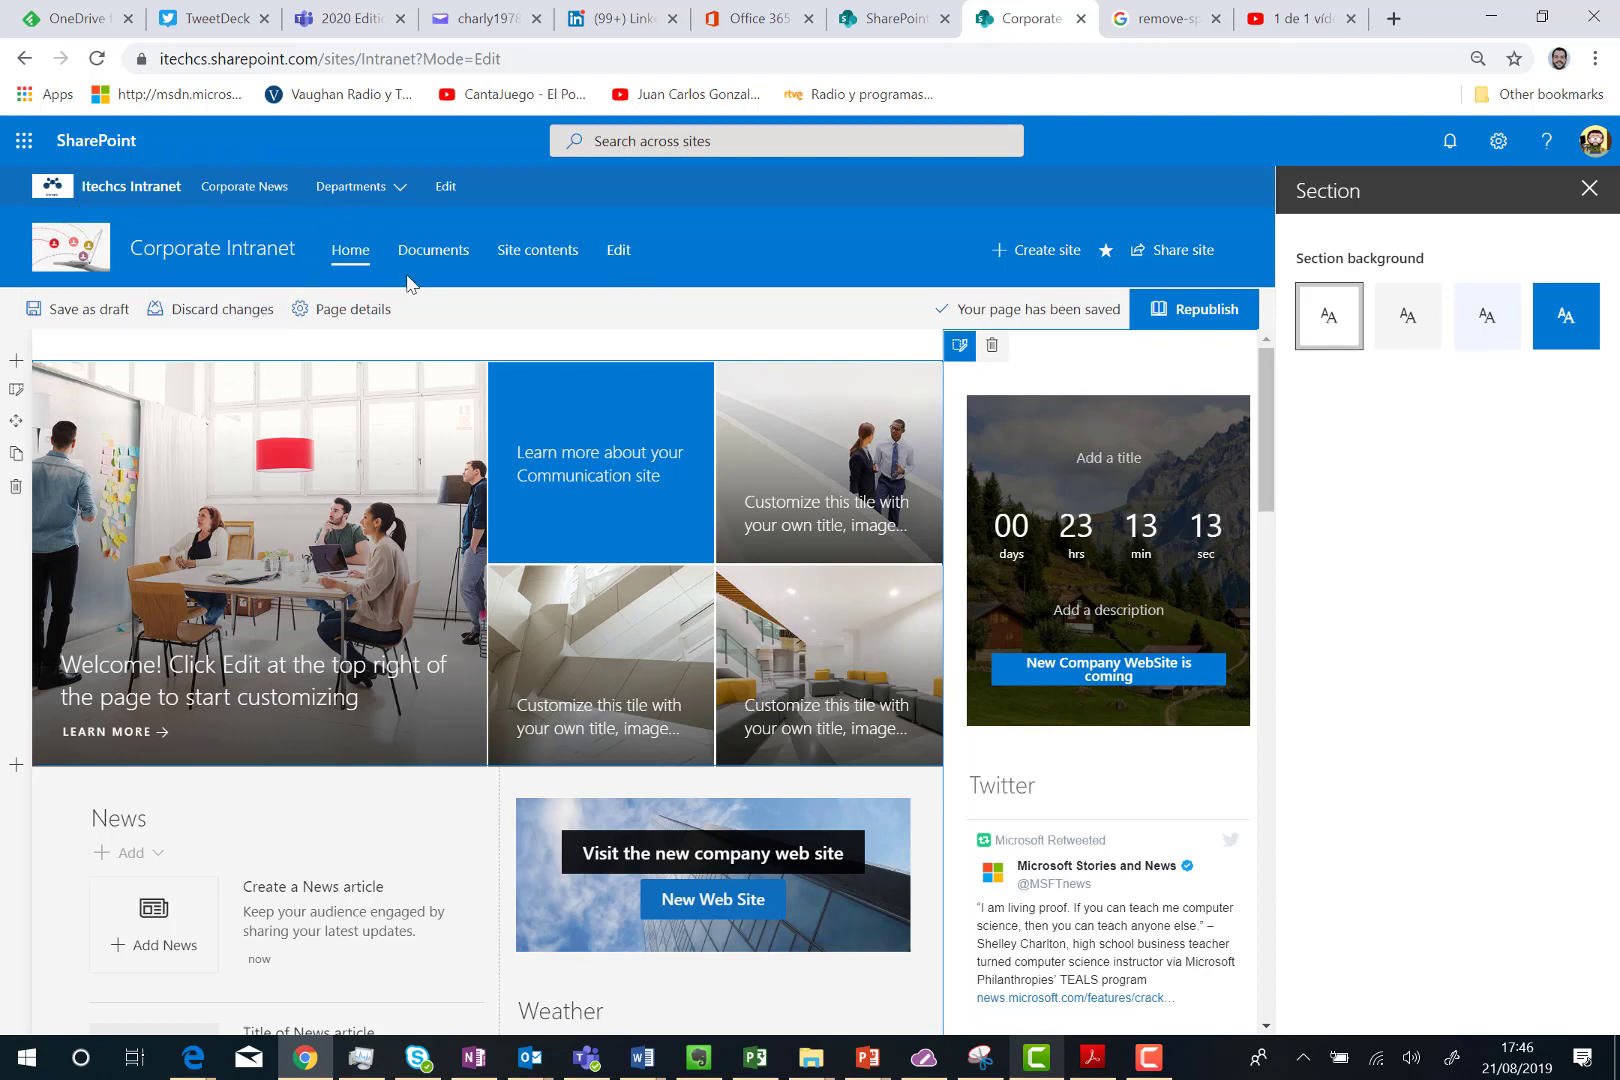
pyautogui.click(1563, 320)
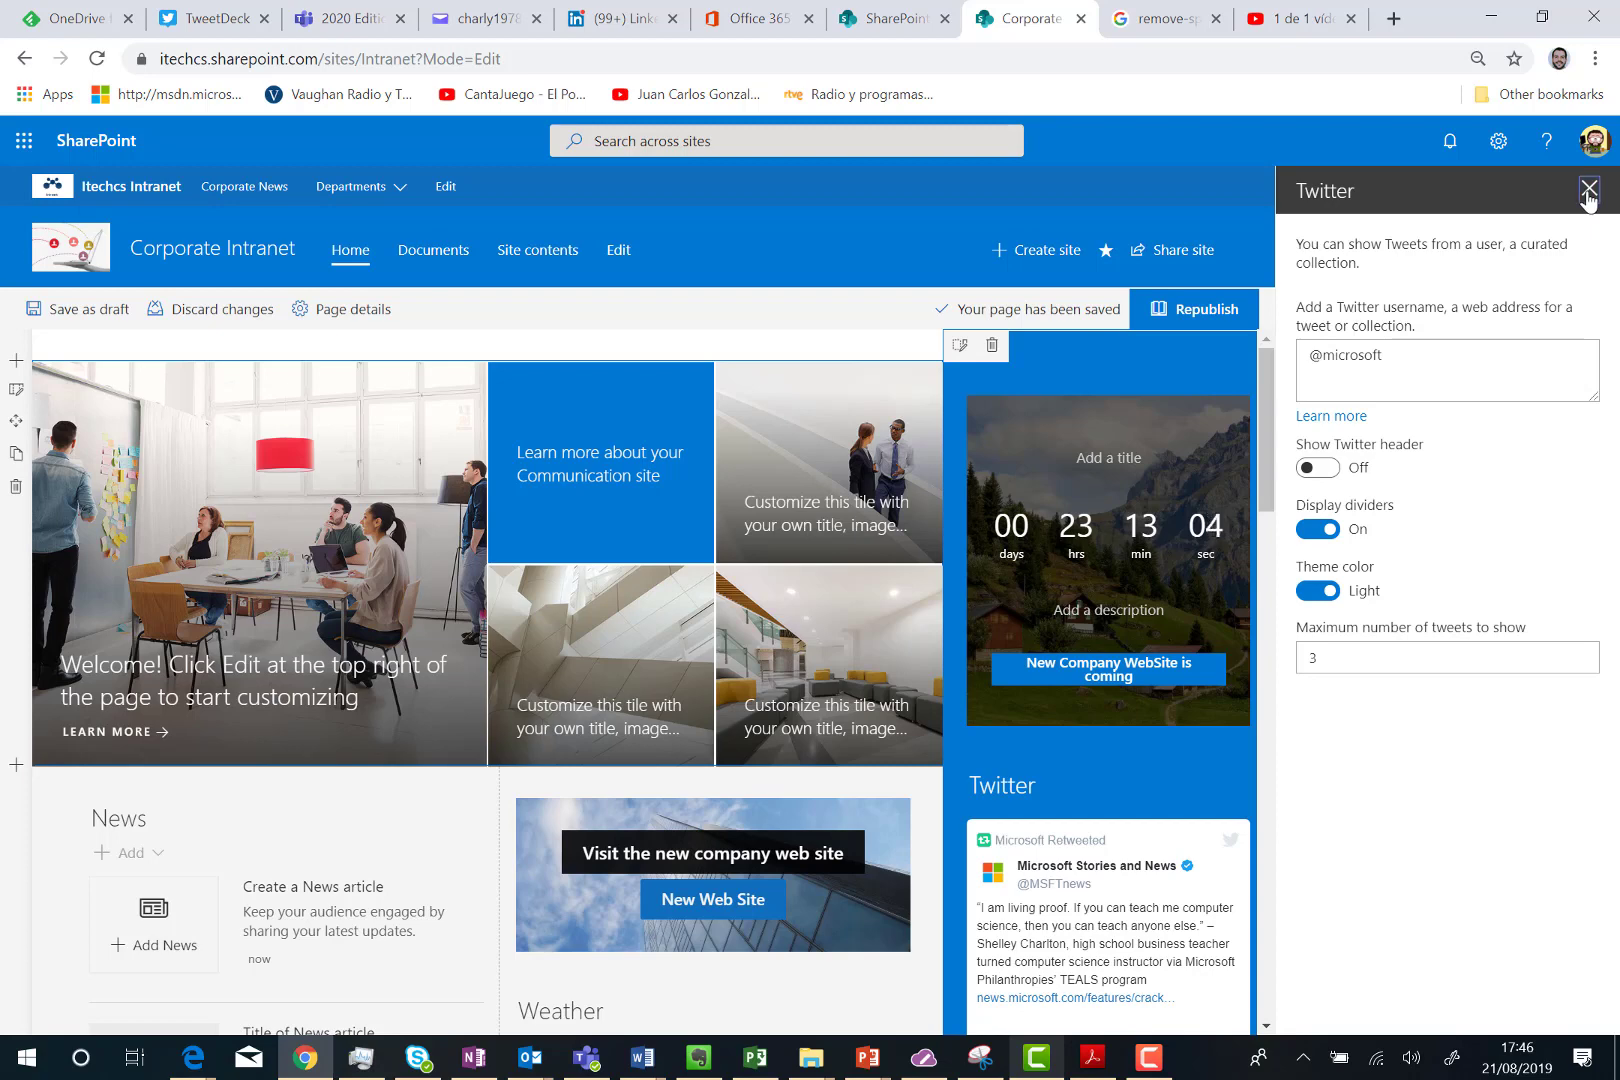
pyautogui.click(1589, 190)
# Step: Republish the Corporate Intranet home page and review the live countdown and Twitter feed
pyautogui.scroll(-2, 1284, 397)
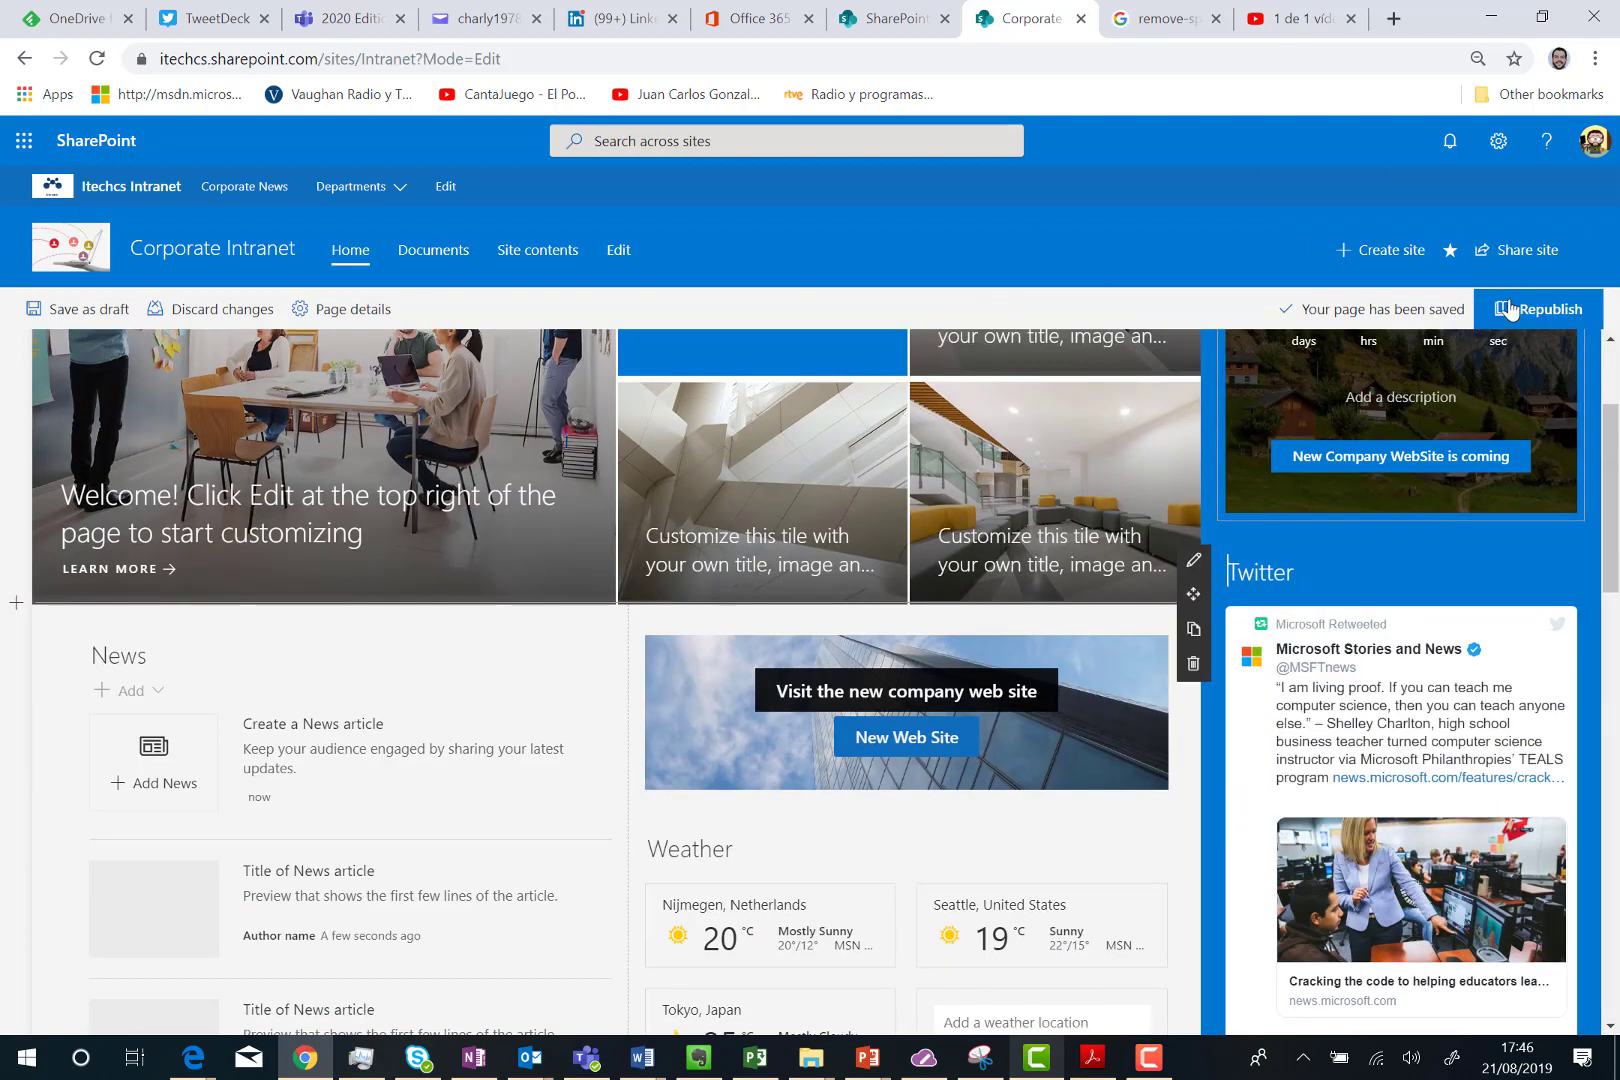
pyautogui.click(1550, 308)
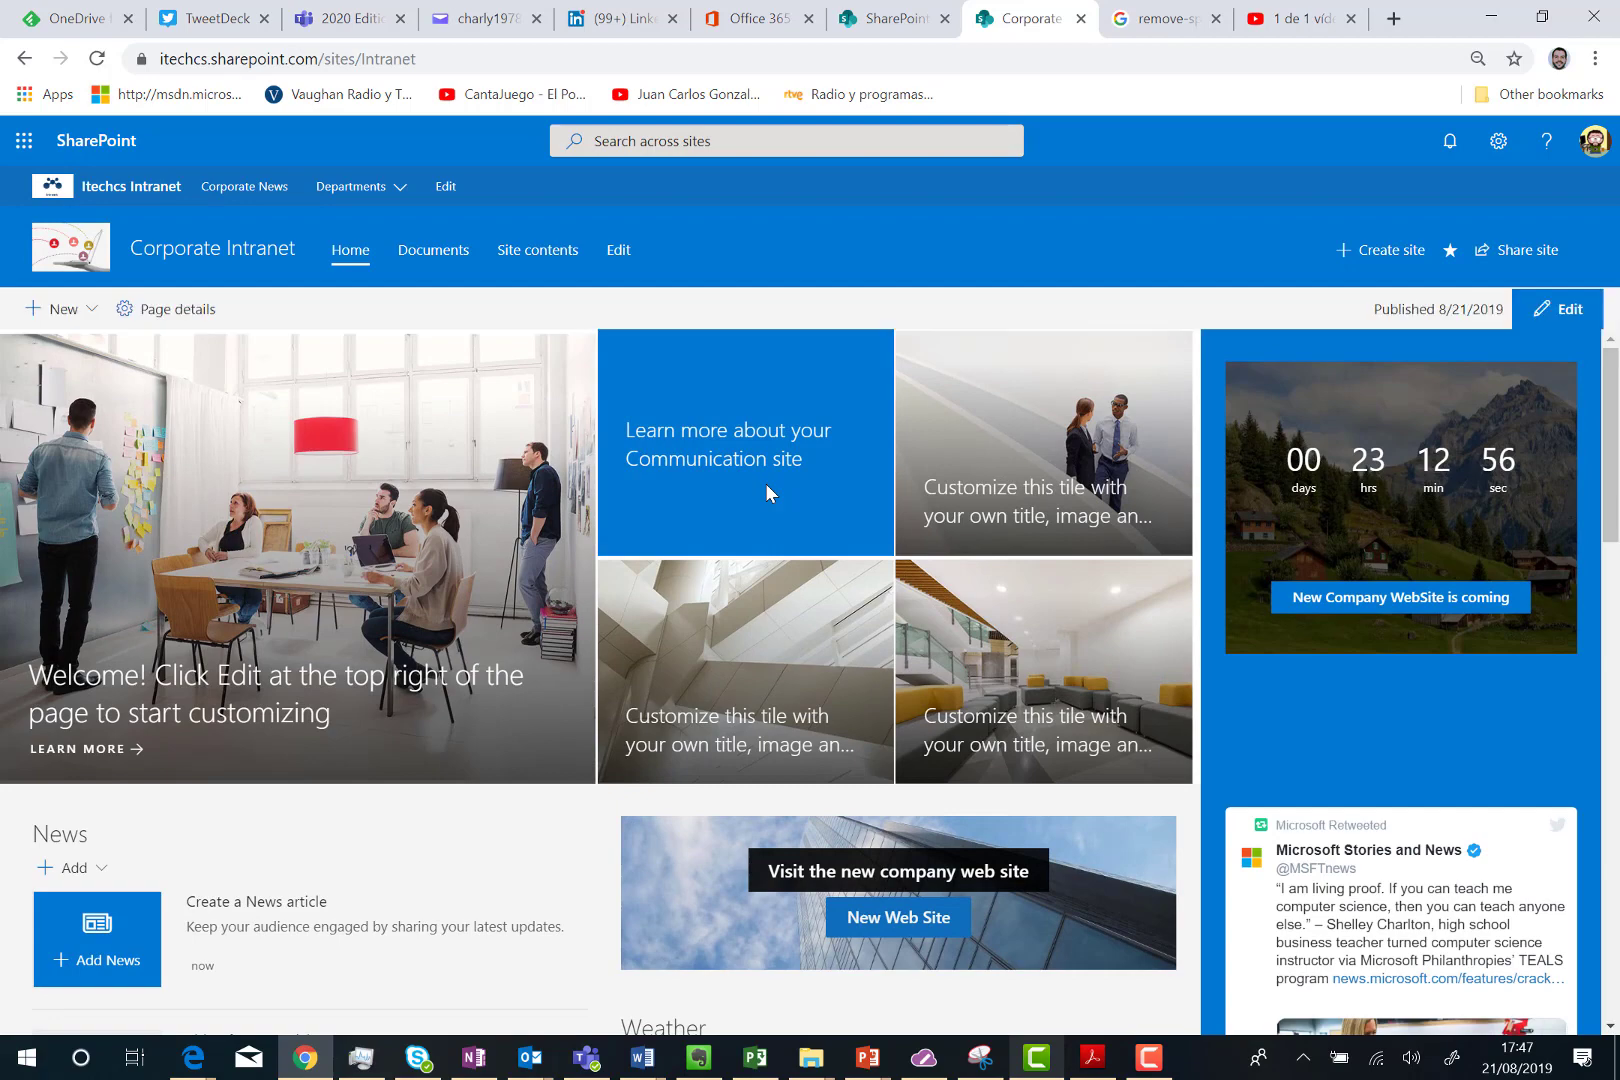
pyautogui.scroll(-2, 766, 484)
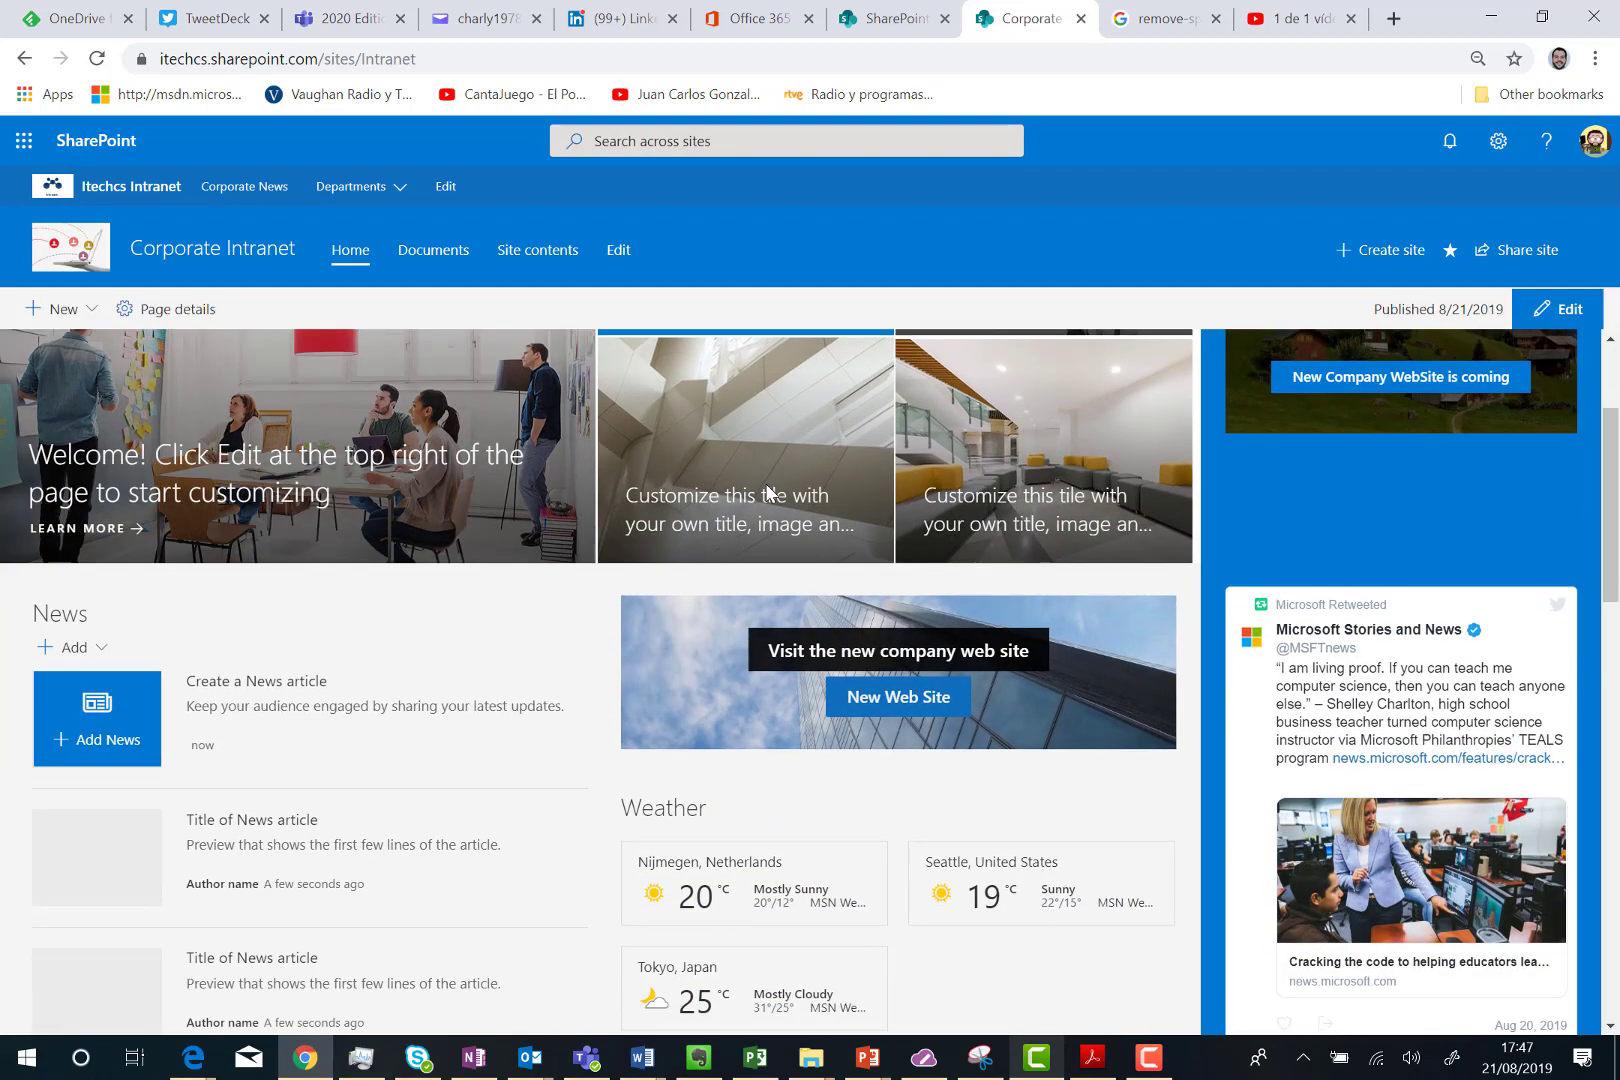
pyautogui.scroll(-5, 766, 490)
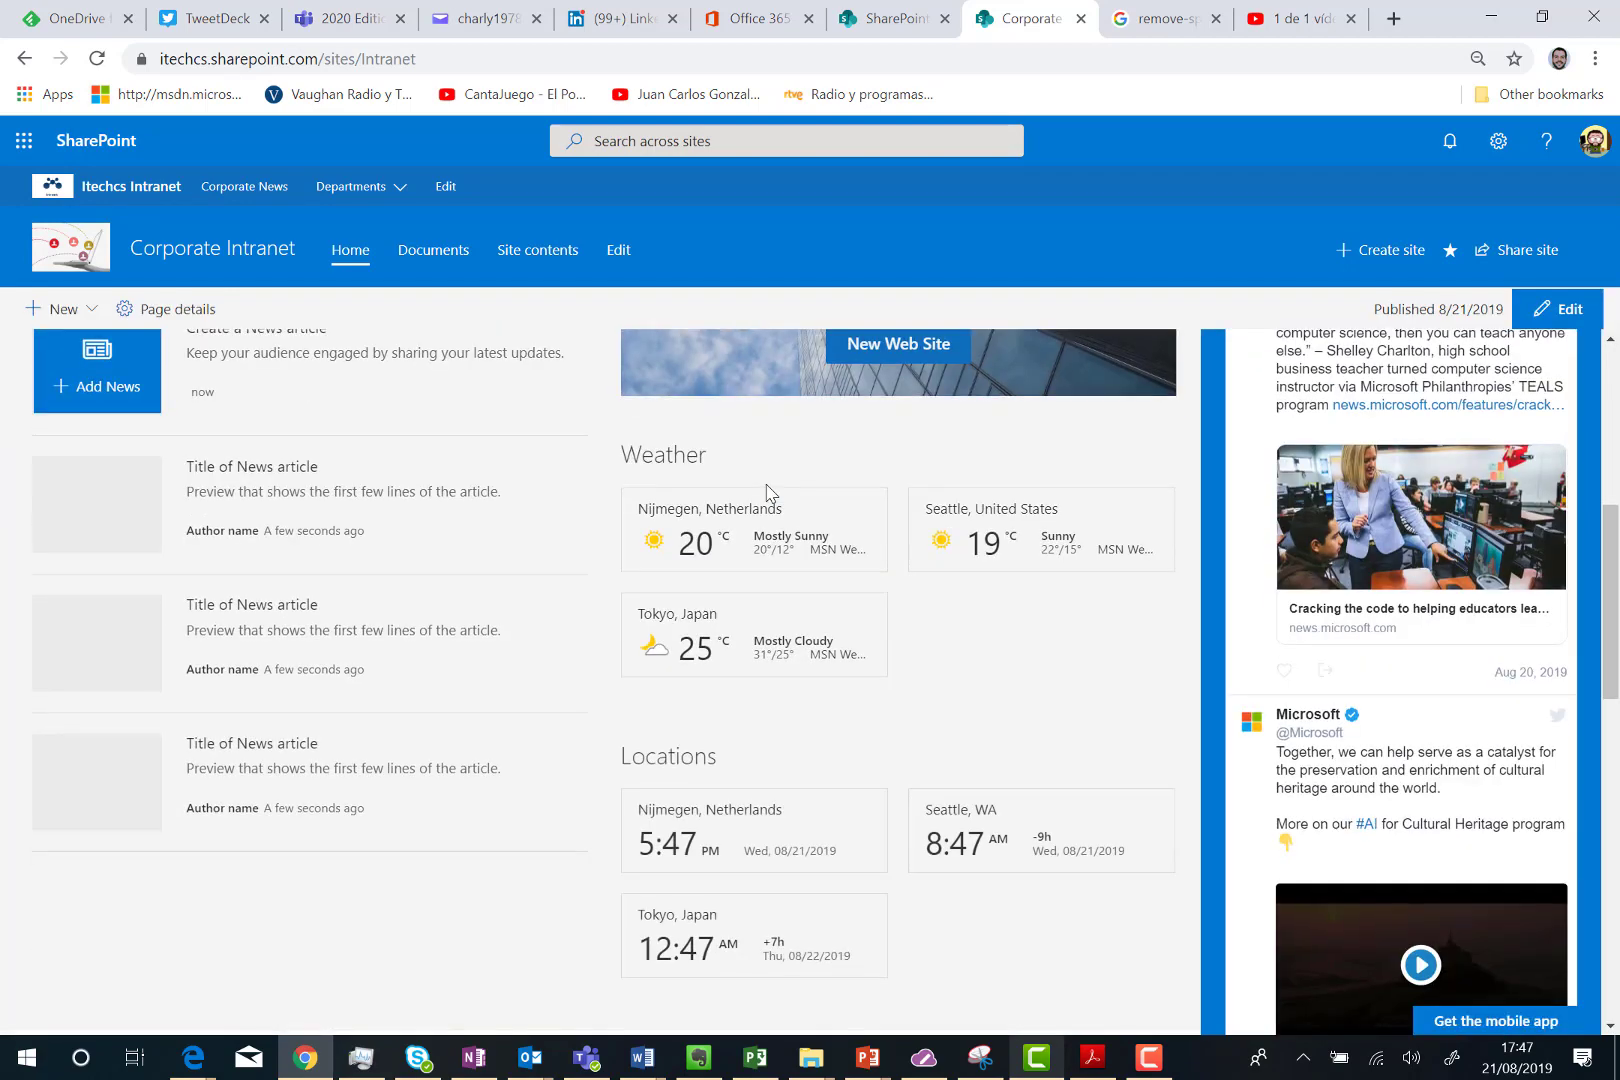
pyautogui.scroll(-8, 766, 492)
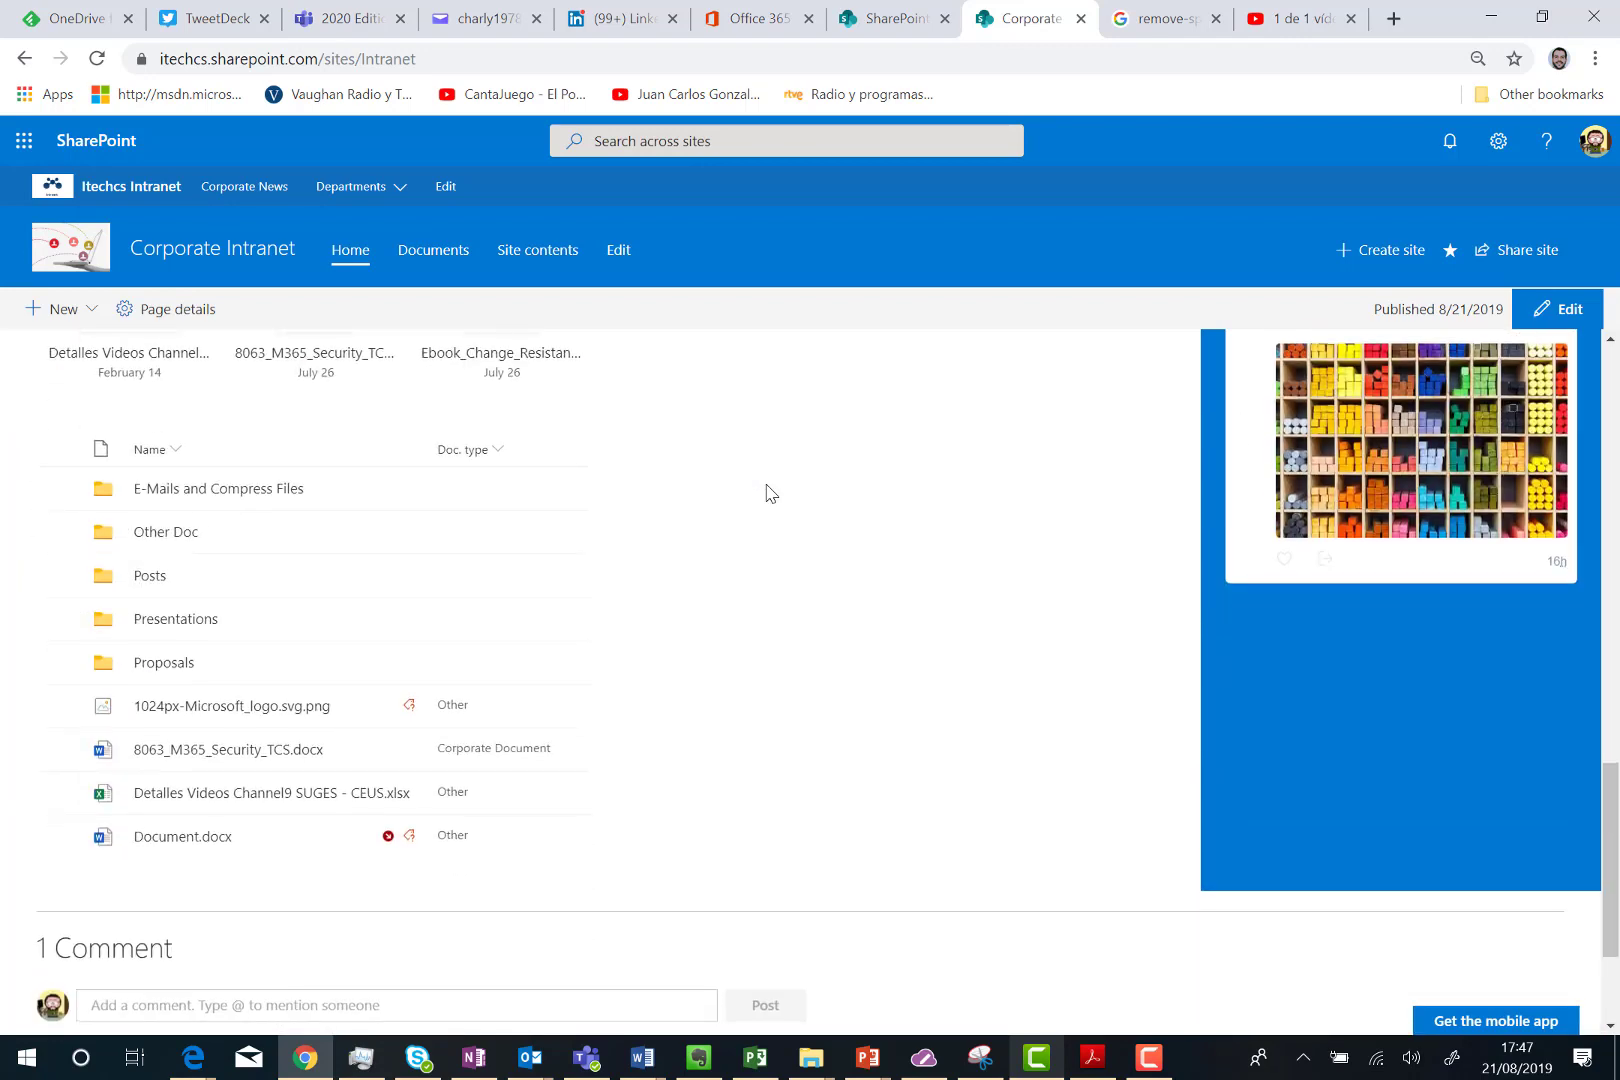
pyautogui.scroll(9, 766, 493)
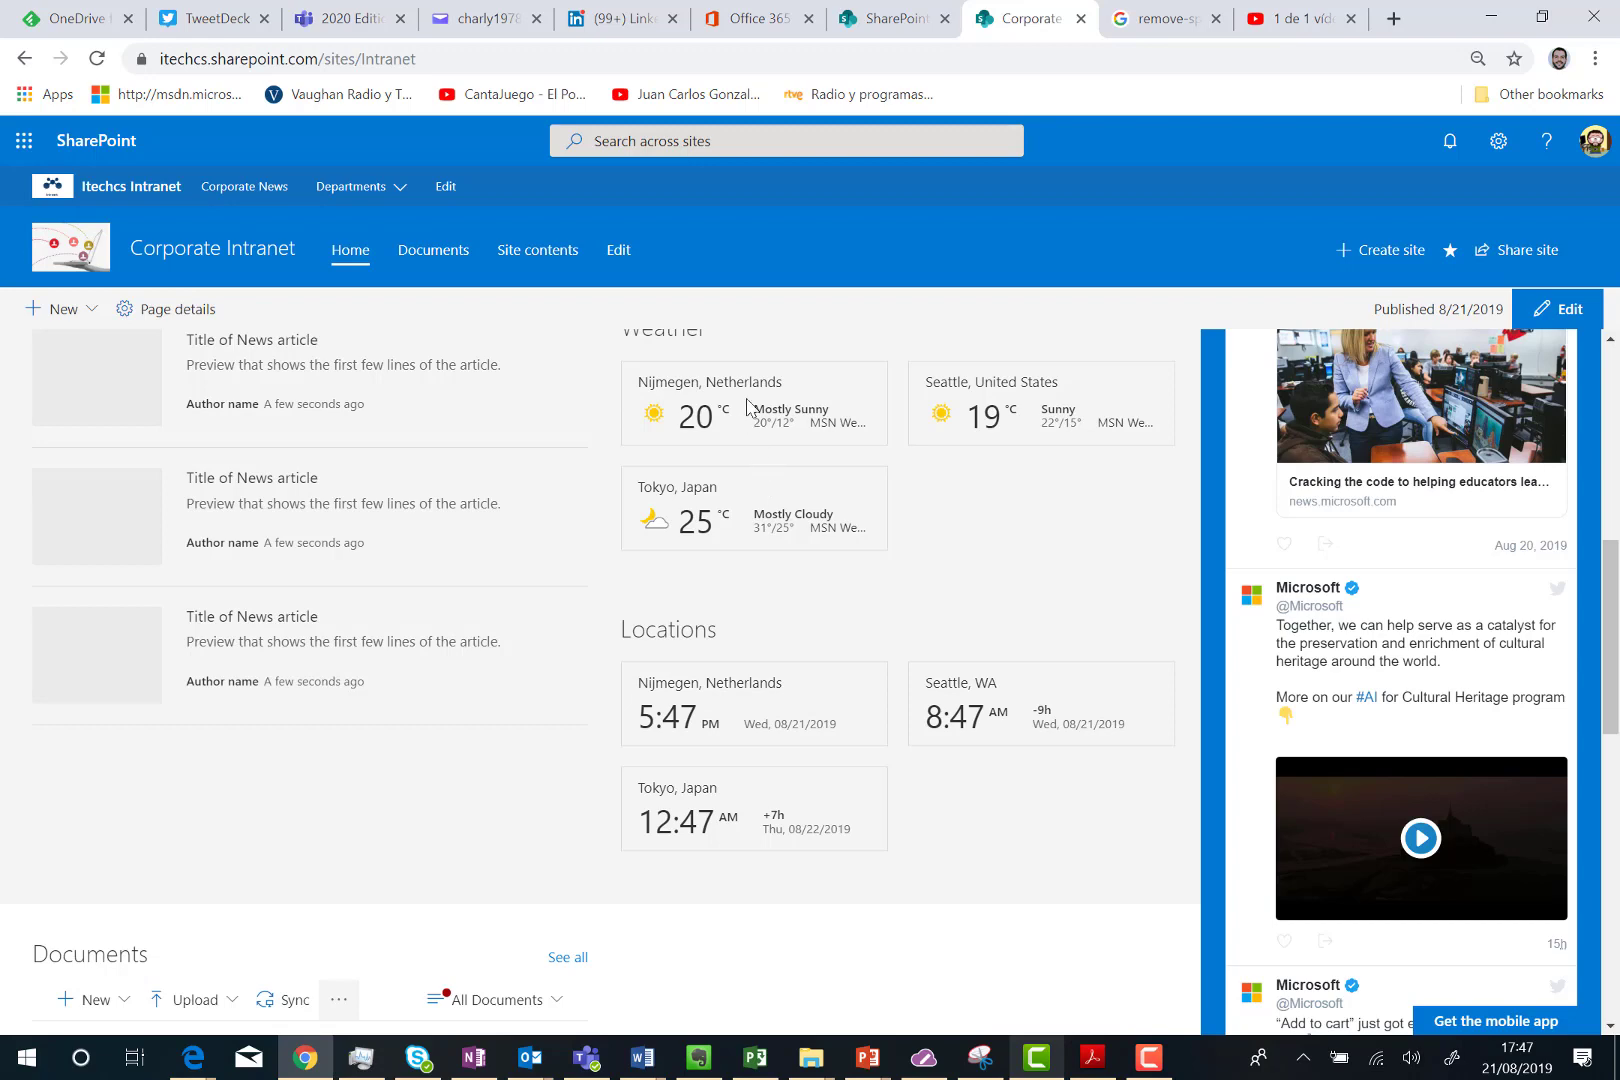
pyautogui.scroll(5, 747, 403)
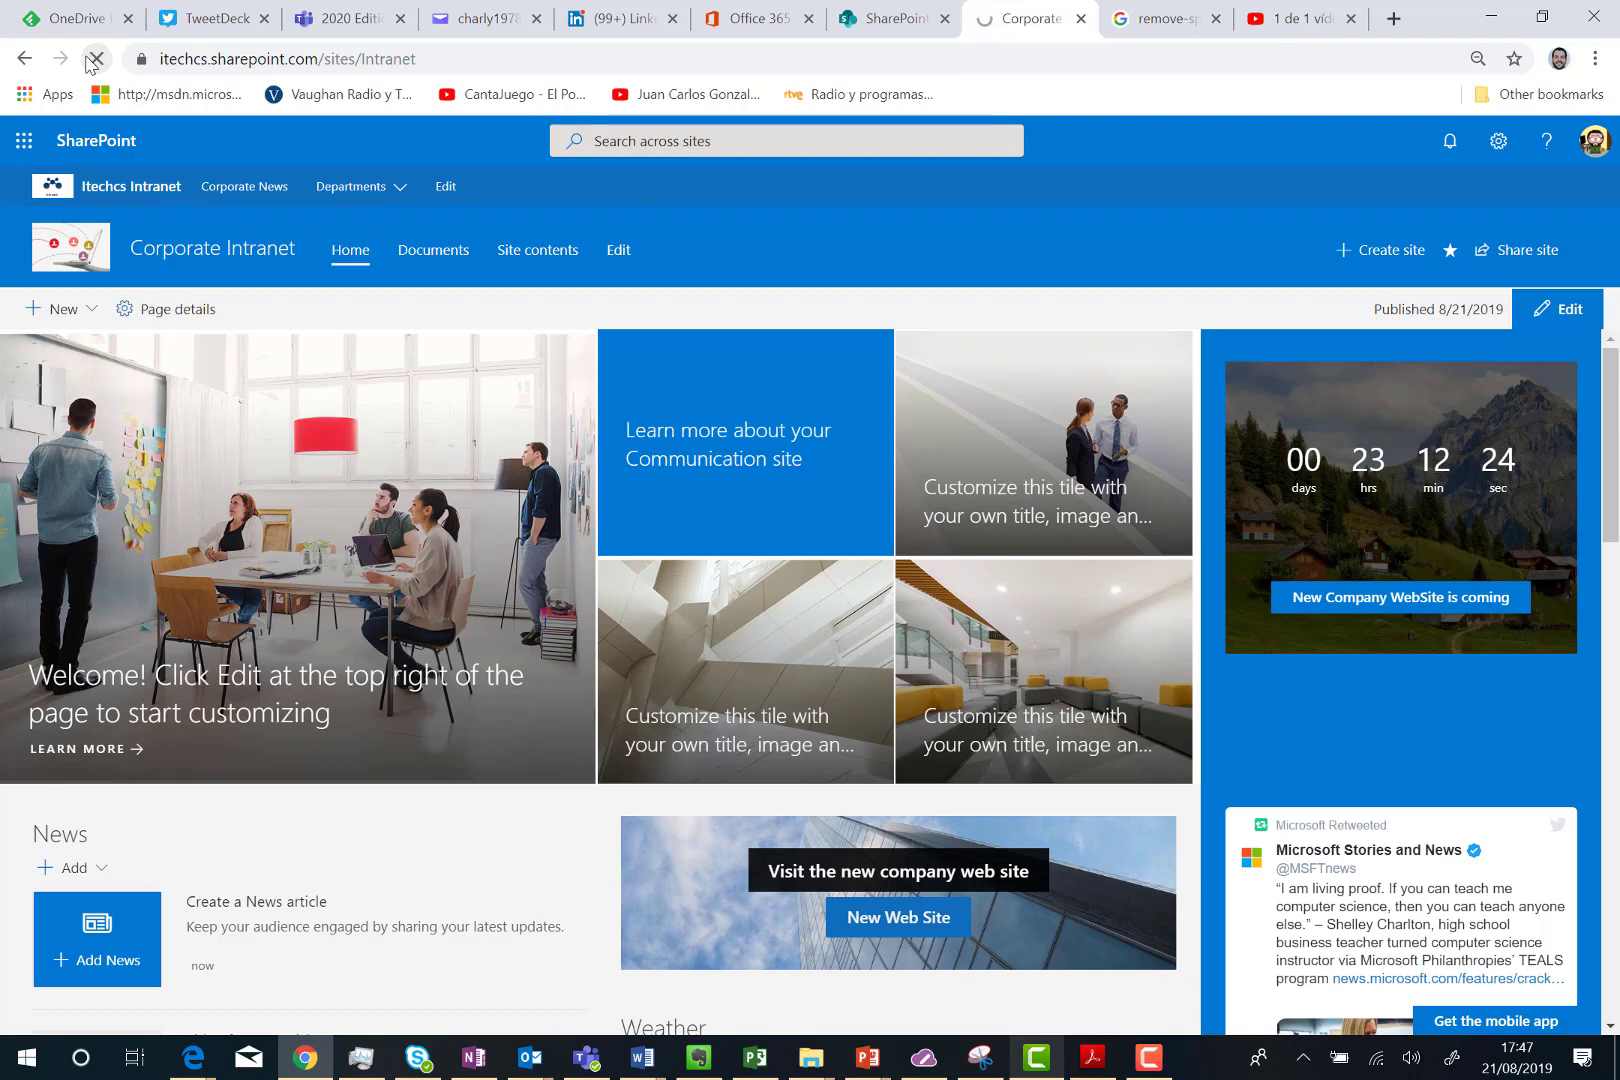
pyautogui.click(93, 61)
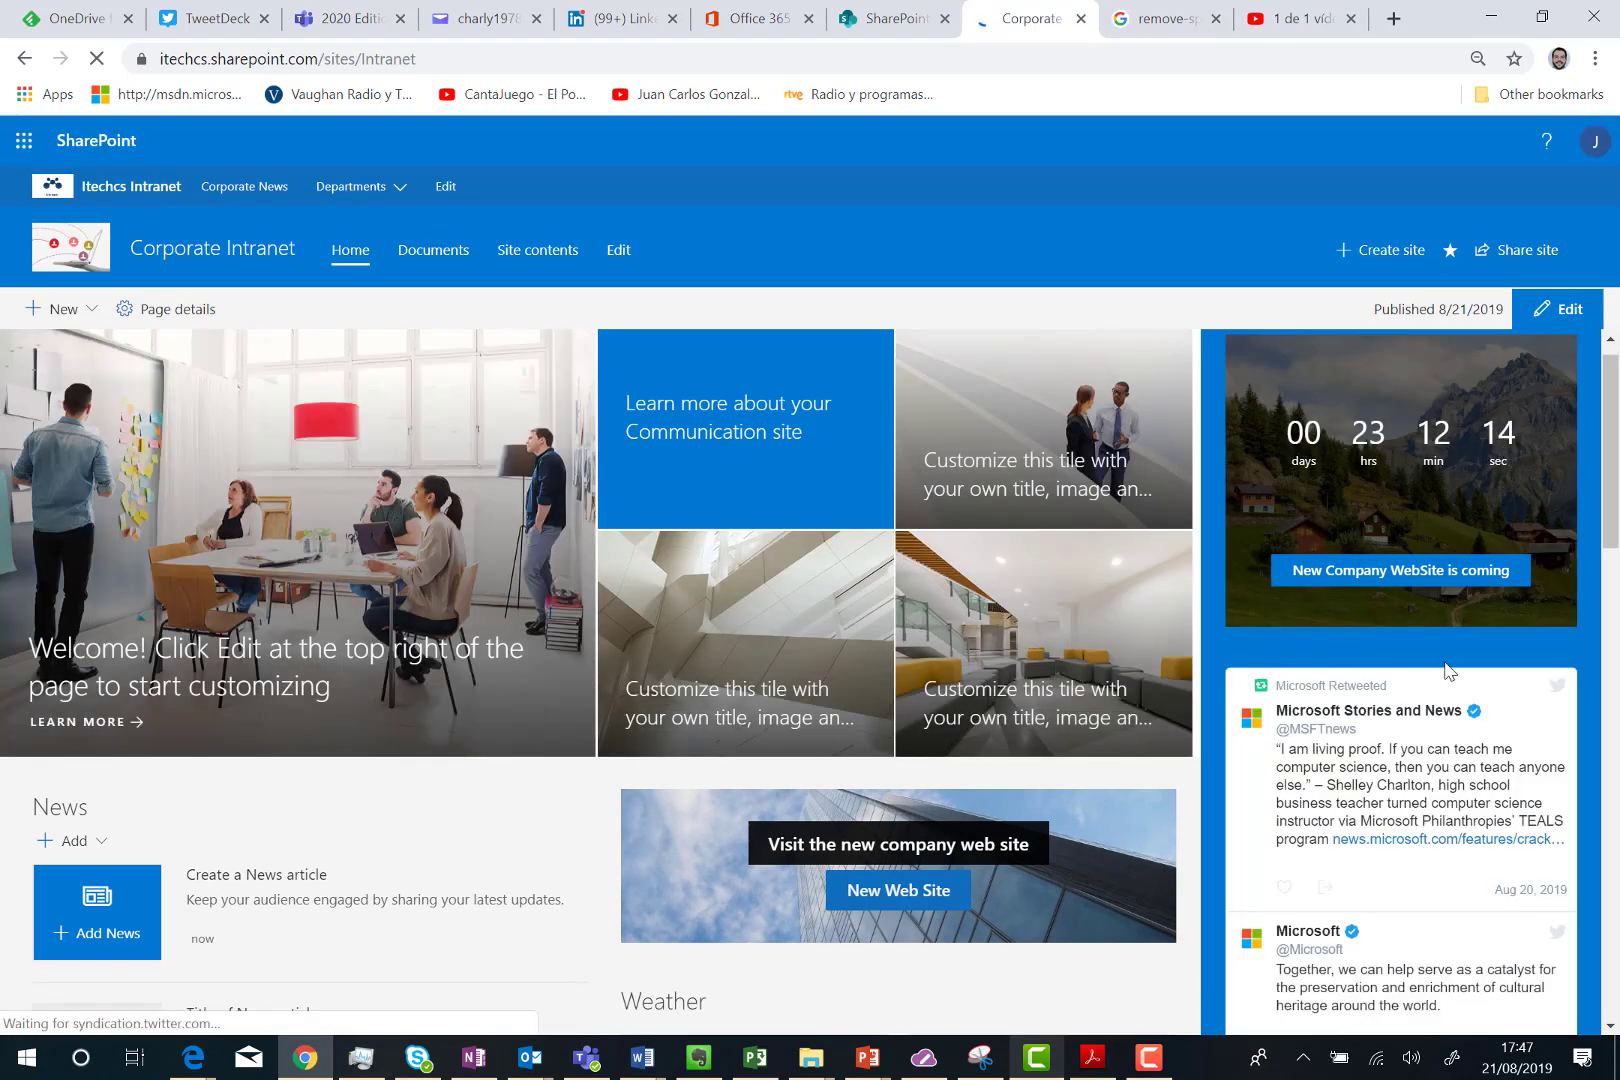
pyautogui.scroll(-5, 1426, 656)
pyautogui.scroll(5, 1422, 658)
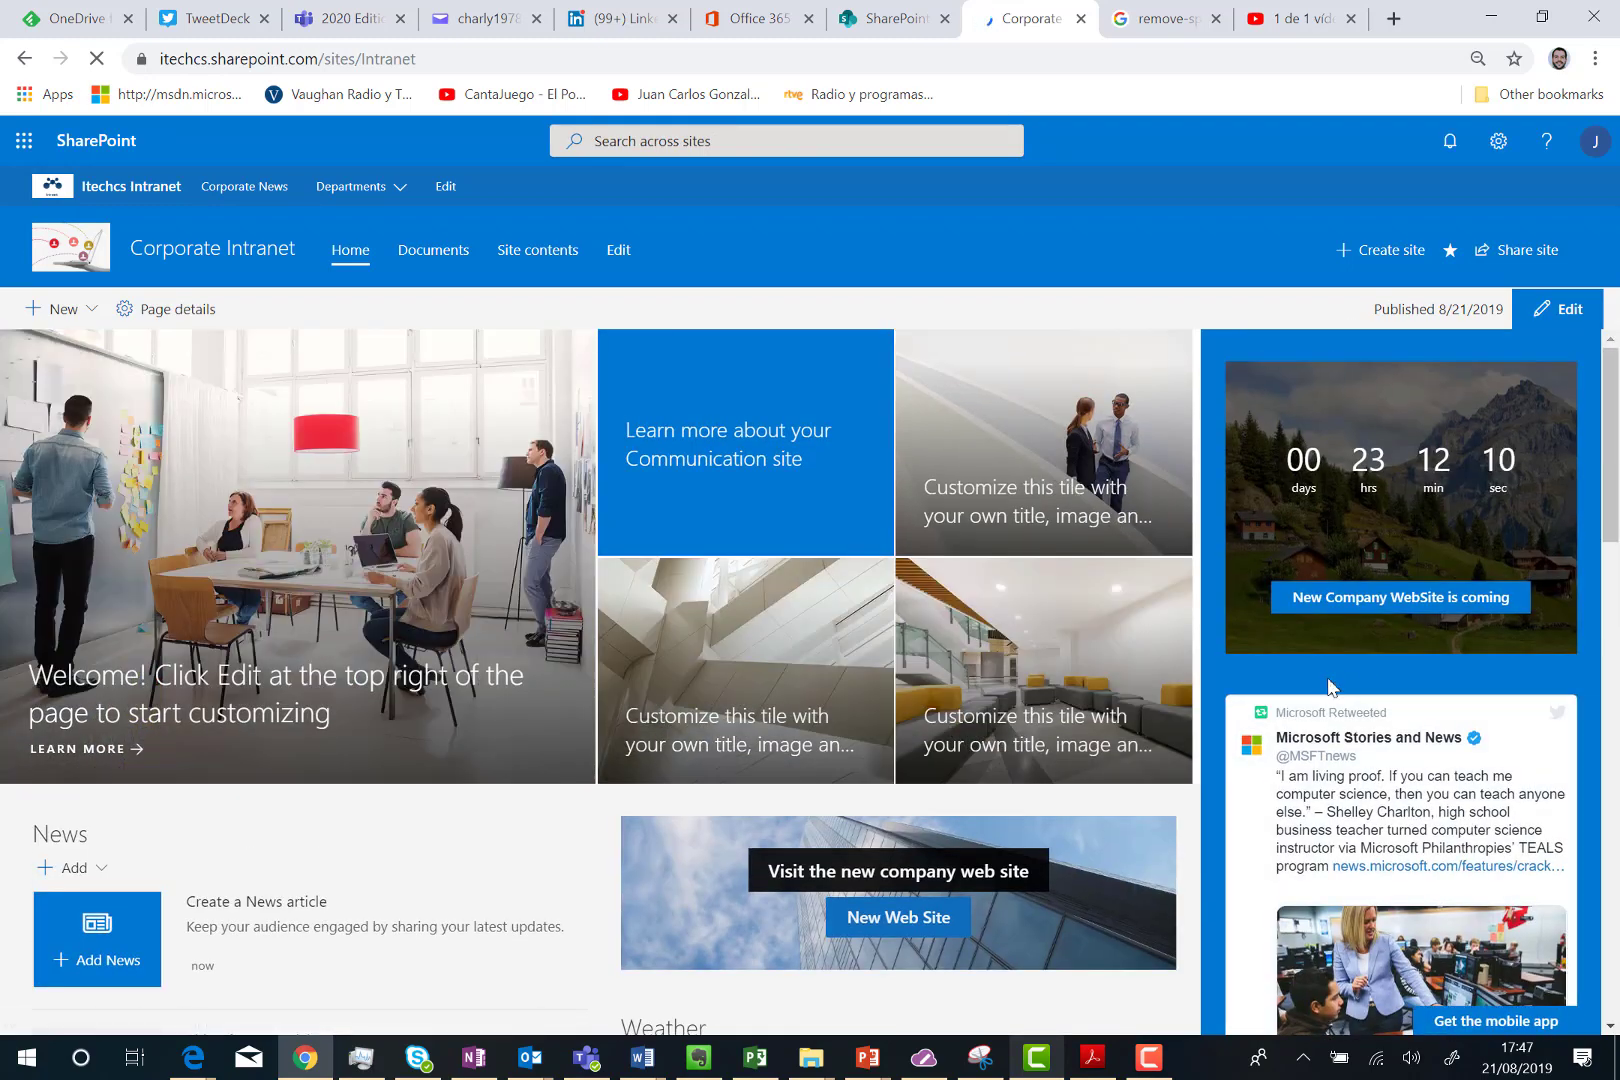
pyautogui.scroll(-1, 1328, 688)
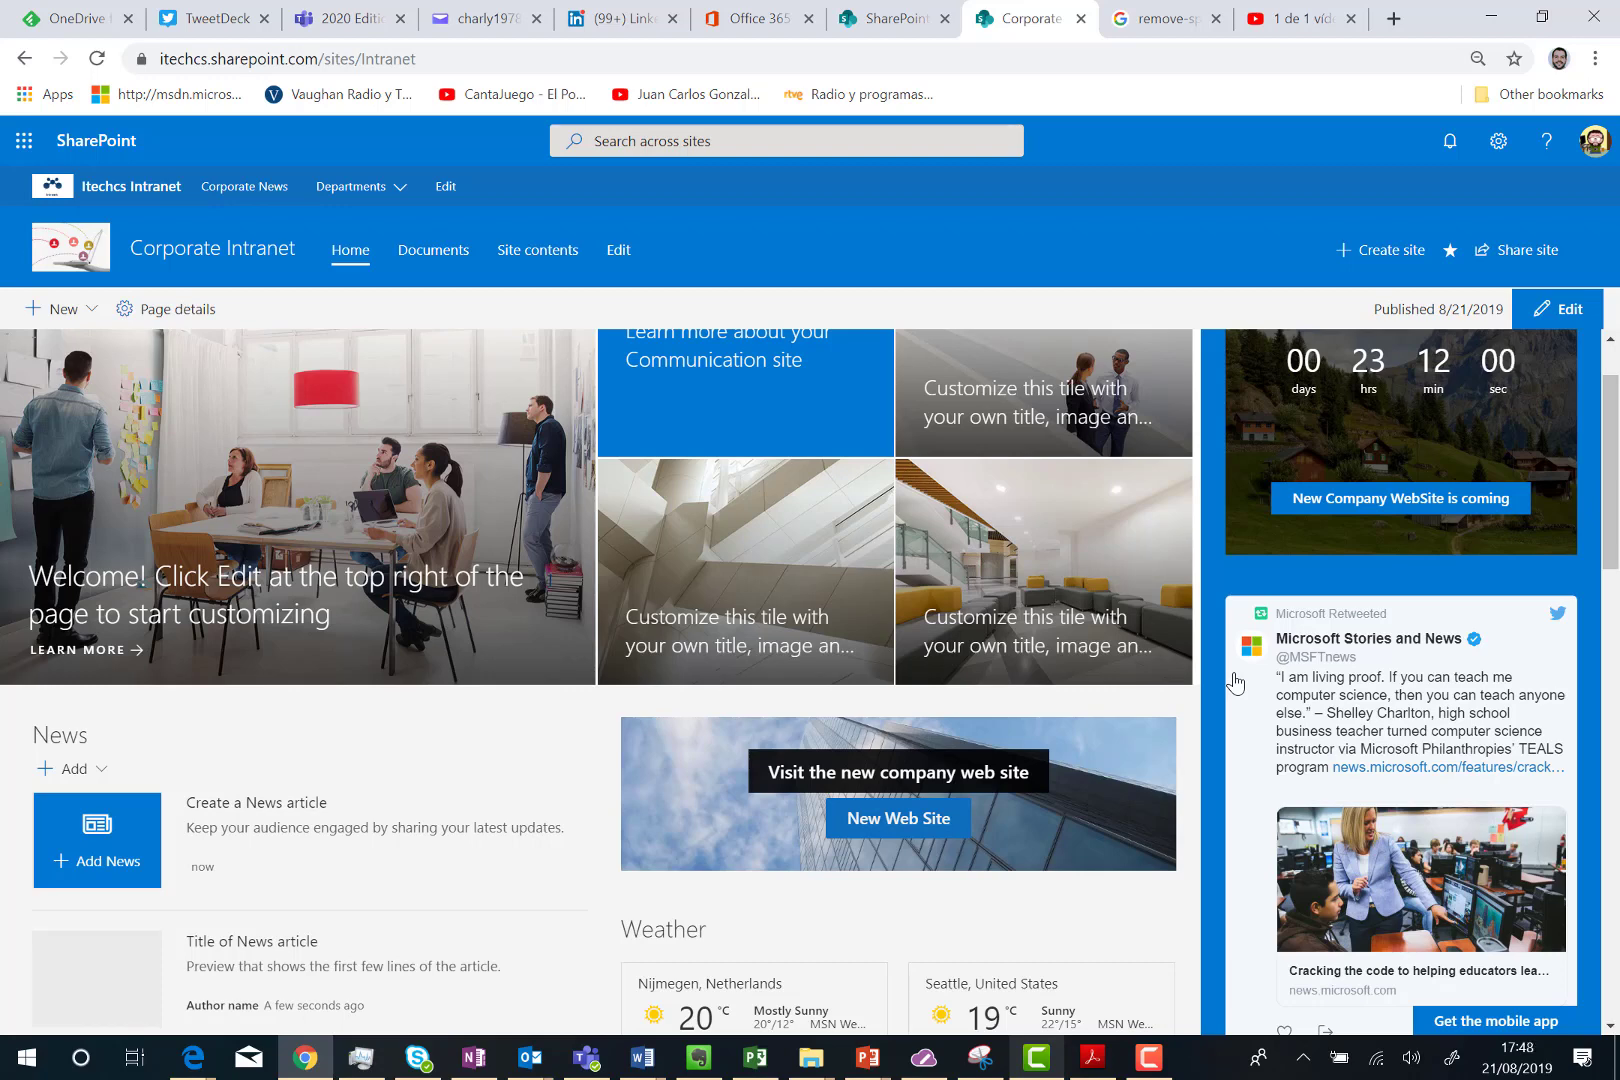
# Step: Restore Chrome down to a narrow window and scroll through the stacked mobile-style layout
pyautogui.click(1537, 18)
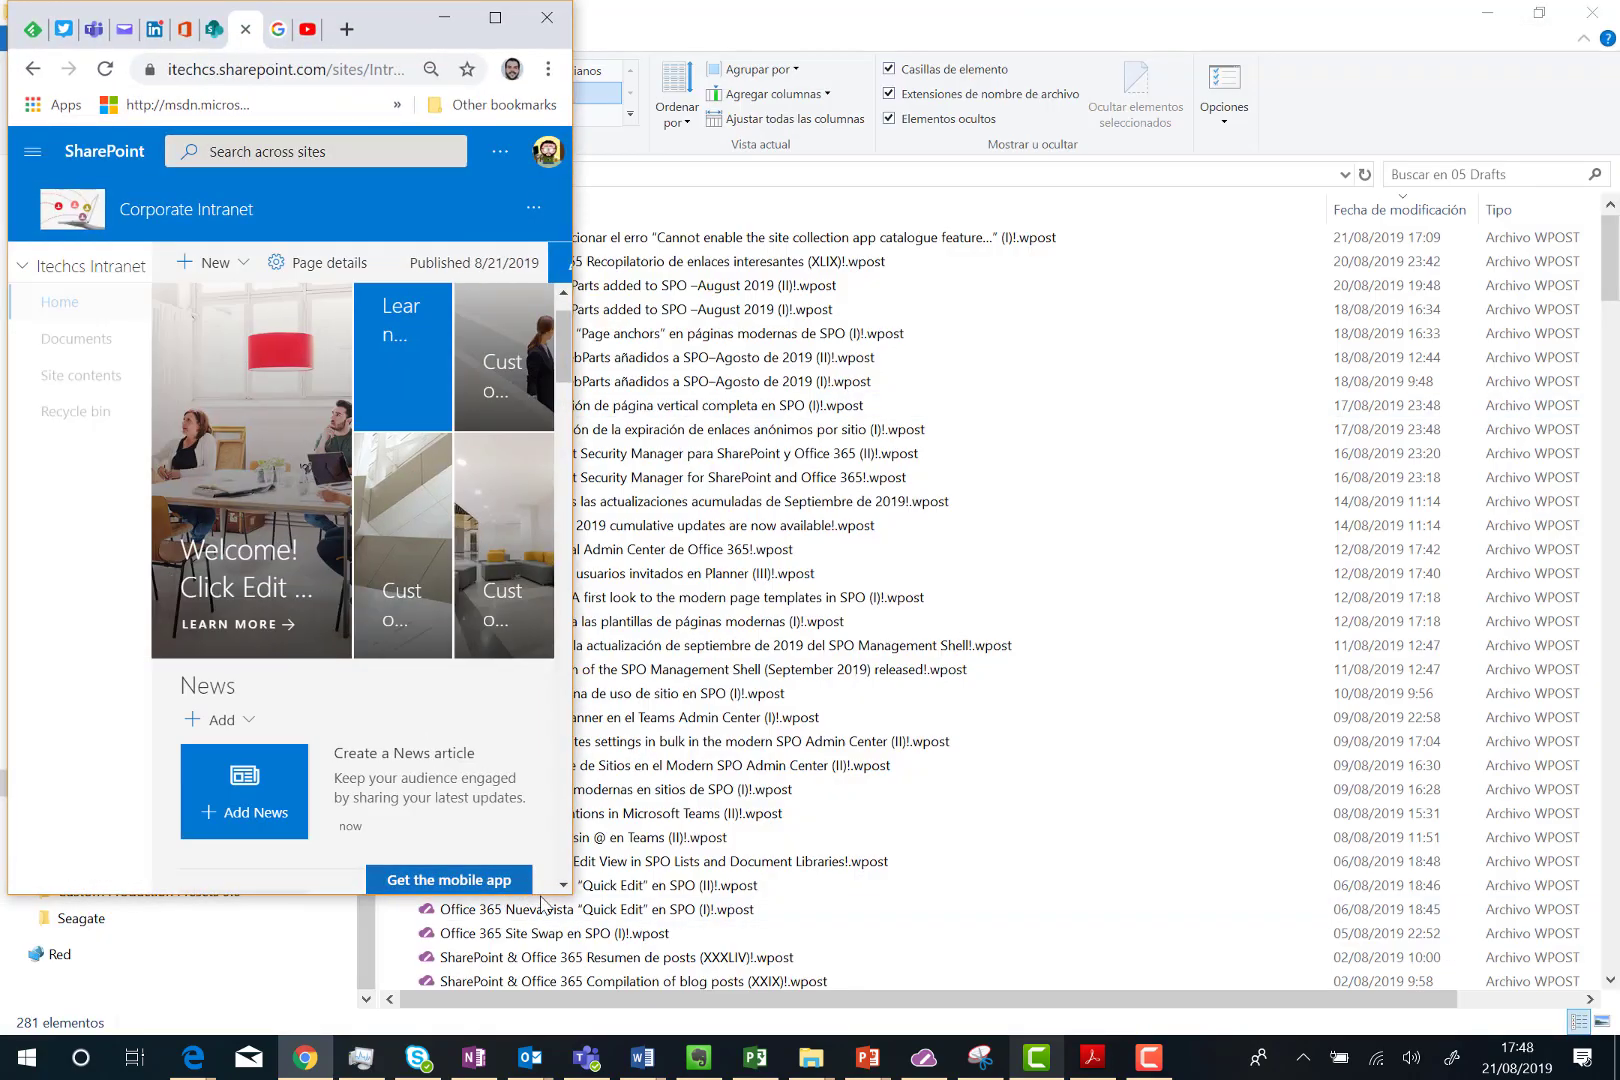
pyautogui.moveTo(566, 357); pyautogui.dragTo(548, 613)
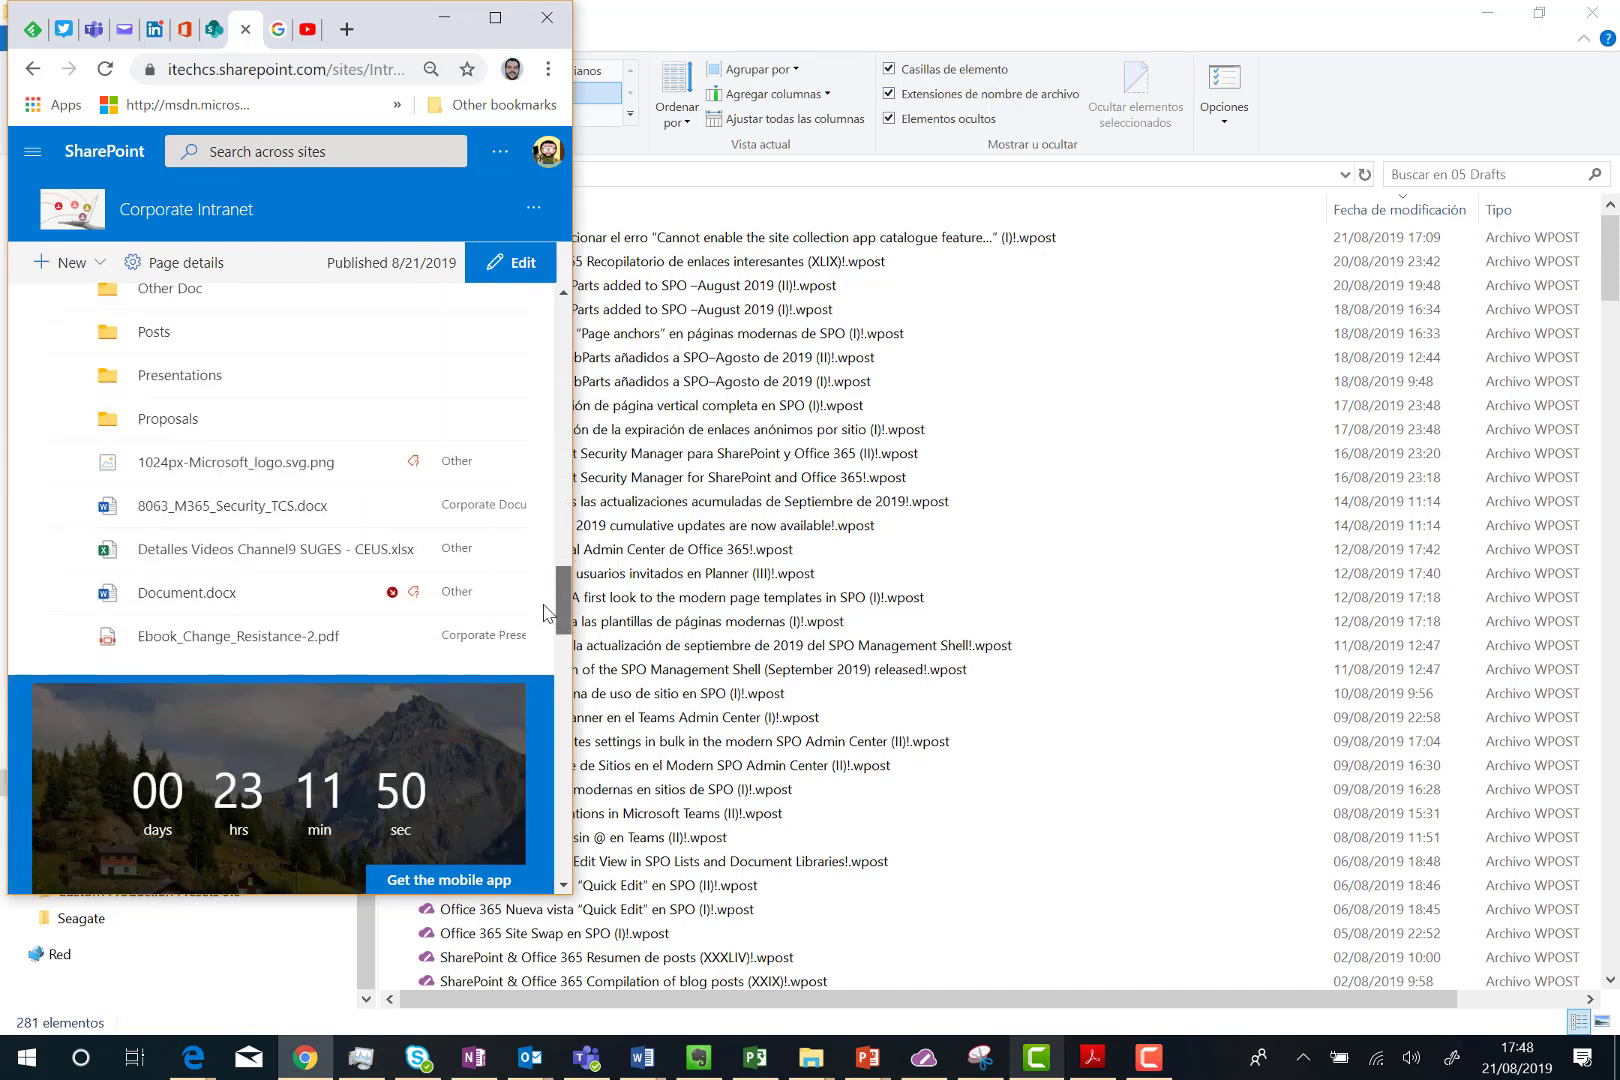
pyautogui.scroll(-2, 545, 612)
pyautogui.moveTo(558, 598); pyautogui.dragTo(582, 338)
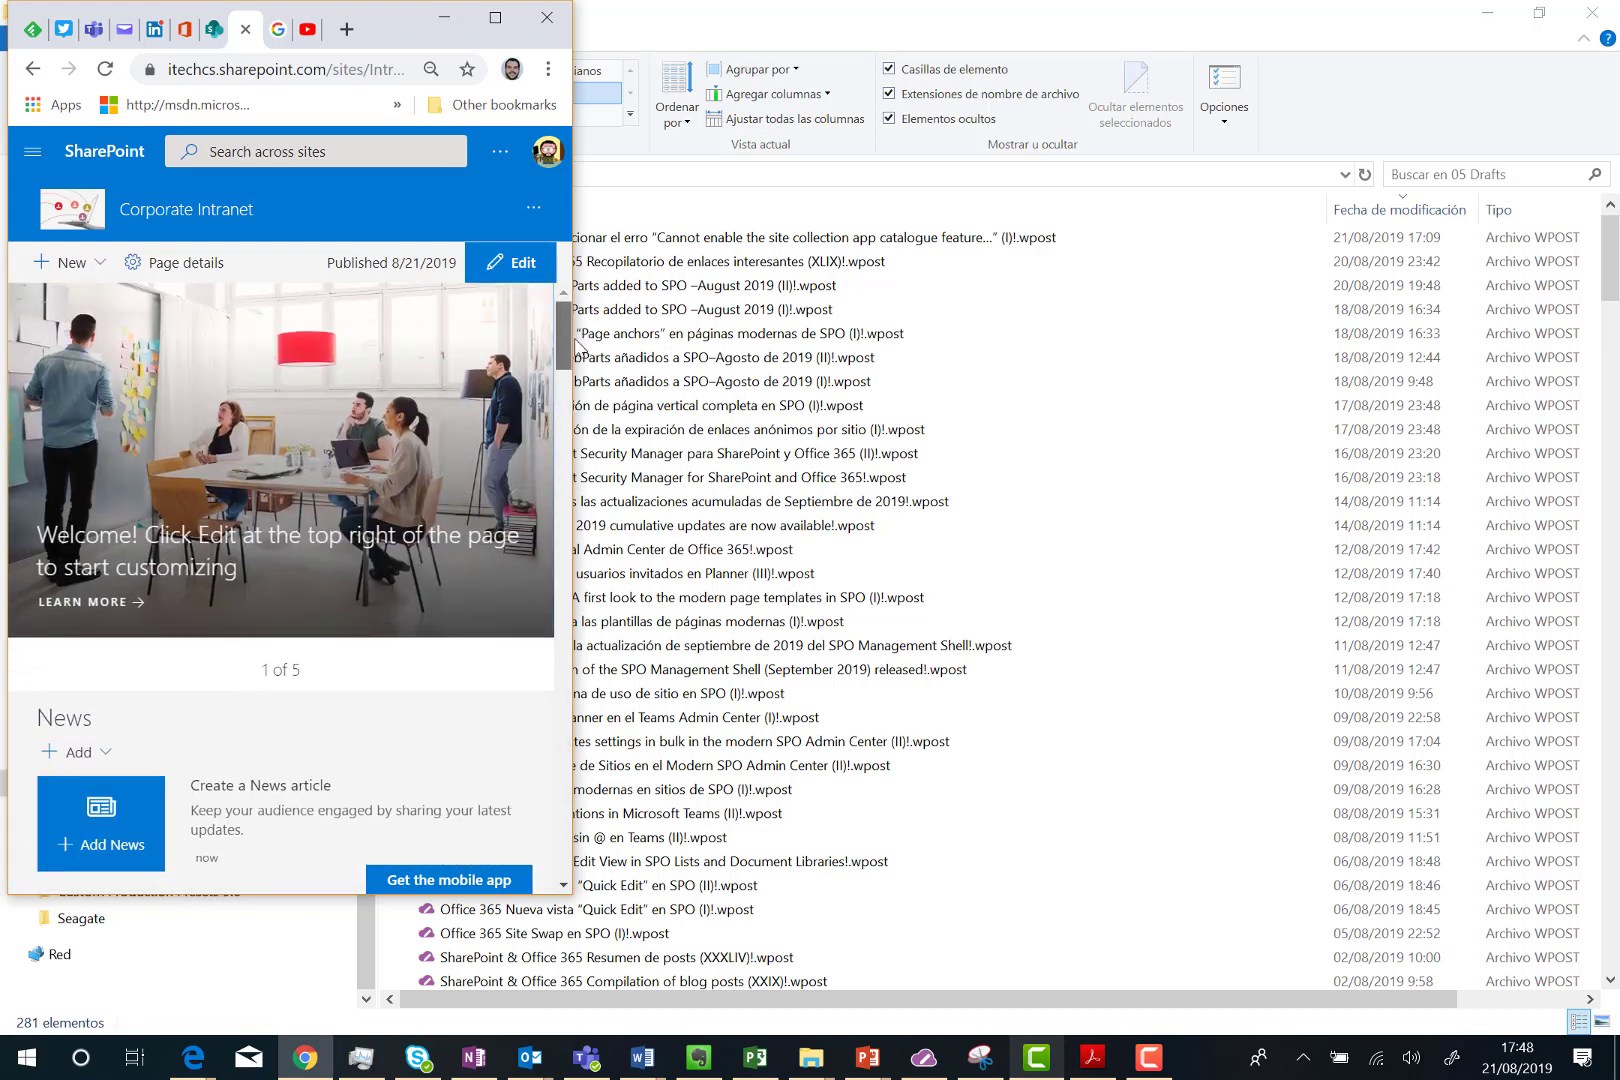
# Step: Maximize the Chrome window back to full screen
pyautogui.click(497, 24)
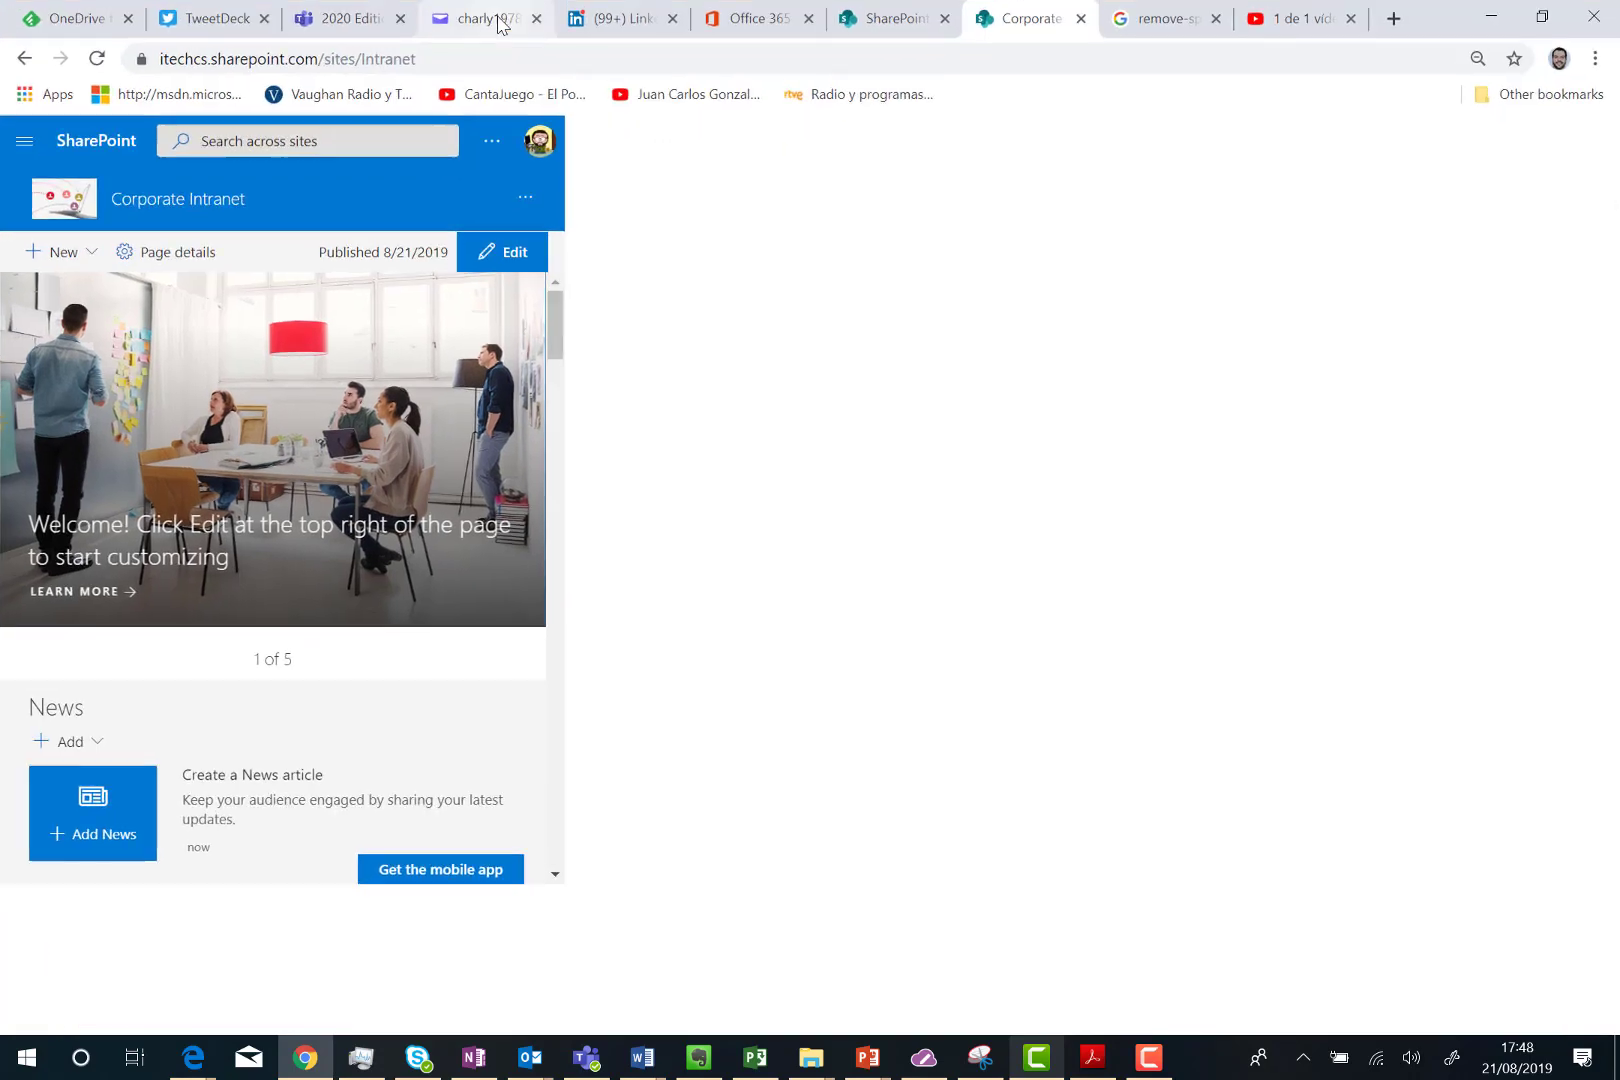